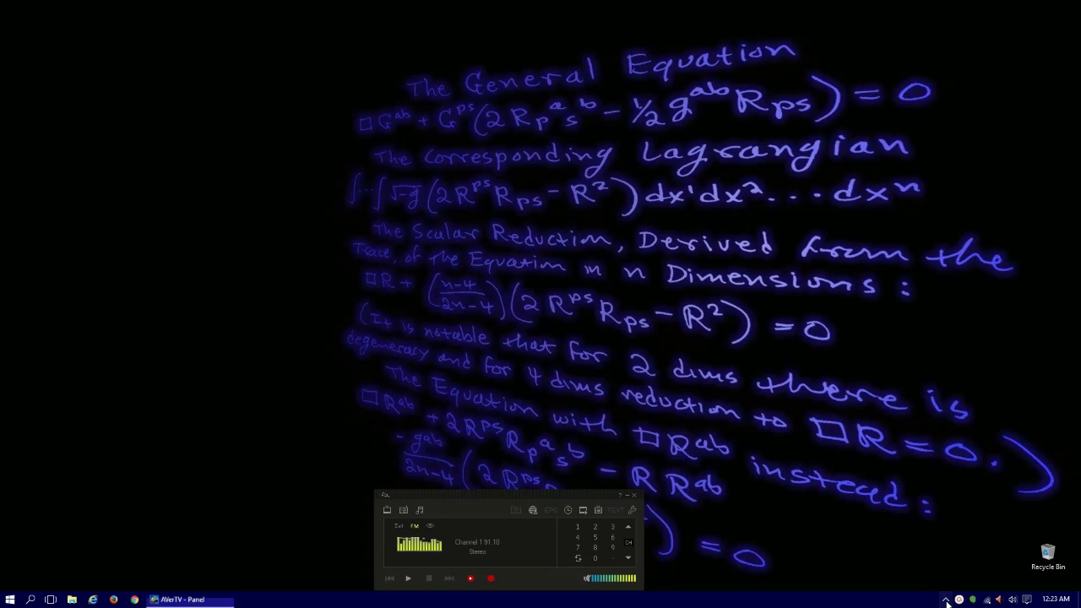
# Open XAMPP Control Panel from the tray, confirm Apache and MySQL are running, and close it.
pyautogui.click(9, 599)
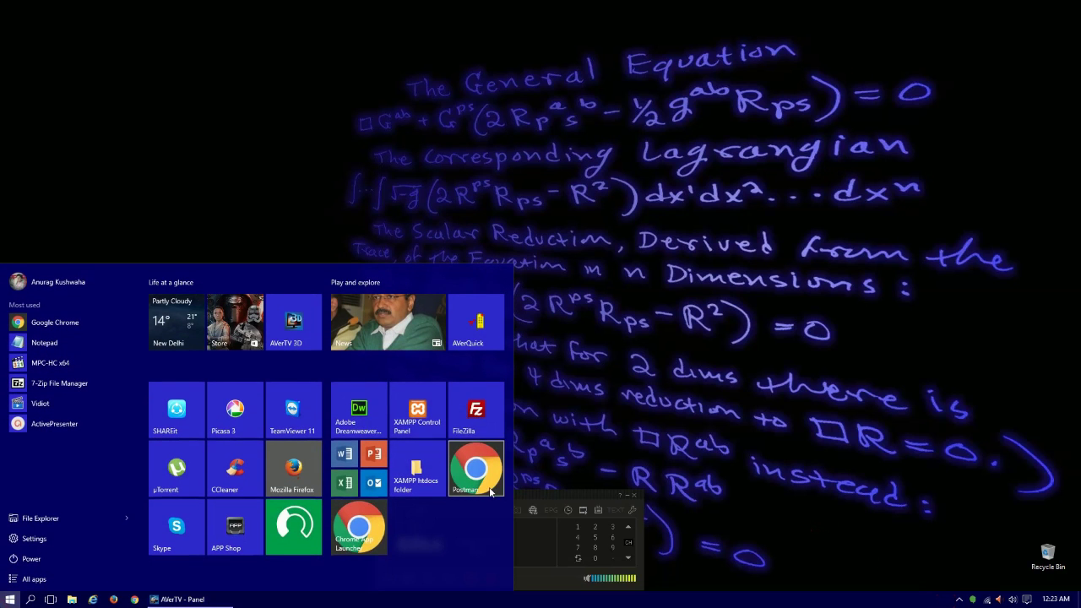
pyautogui.click(413, 411)
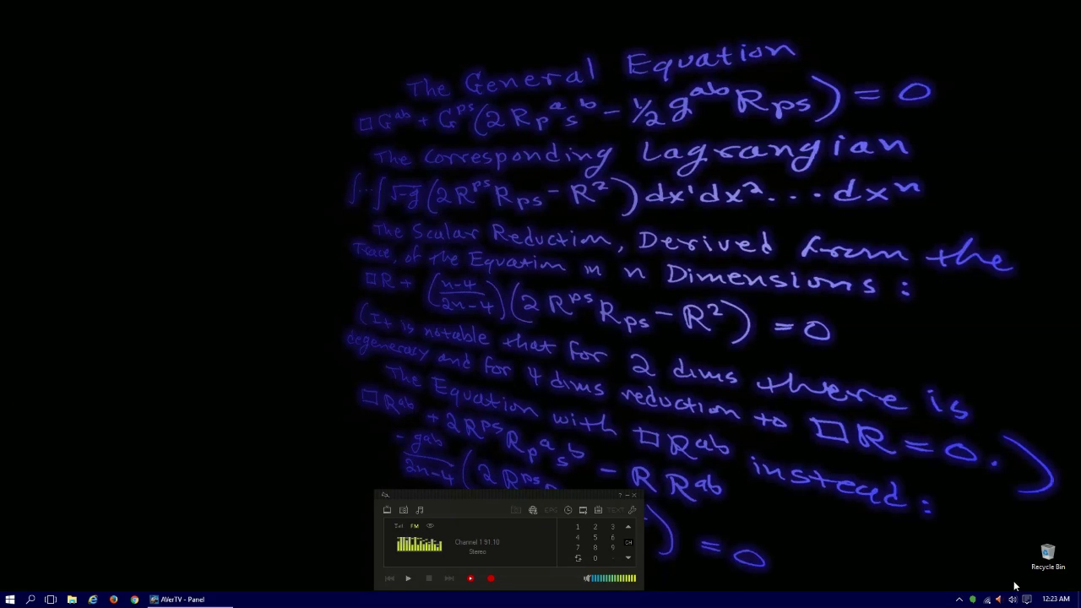
pyautogui.click(960, 599)
pyautogui.click(960, 559)
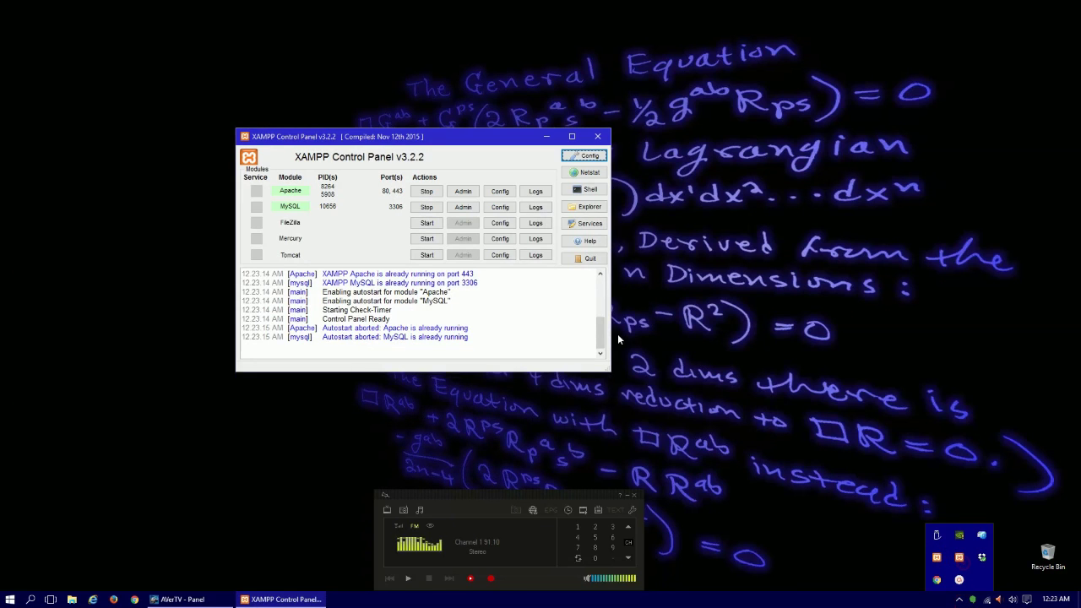
pyautogui.click(598, 136)
# Launch Chrome, load localhost, and follow the XAMPP dashboard's phpMyAdmin link.
pyautogui.click(134, 599)
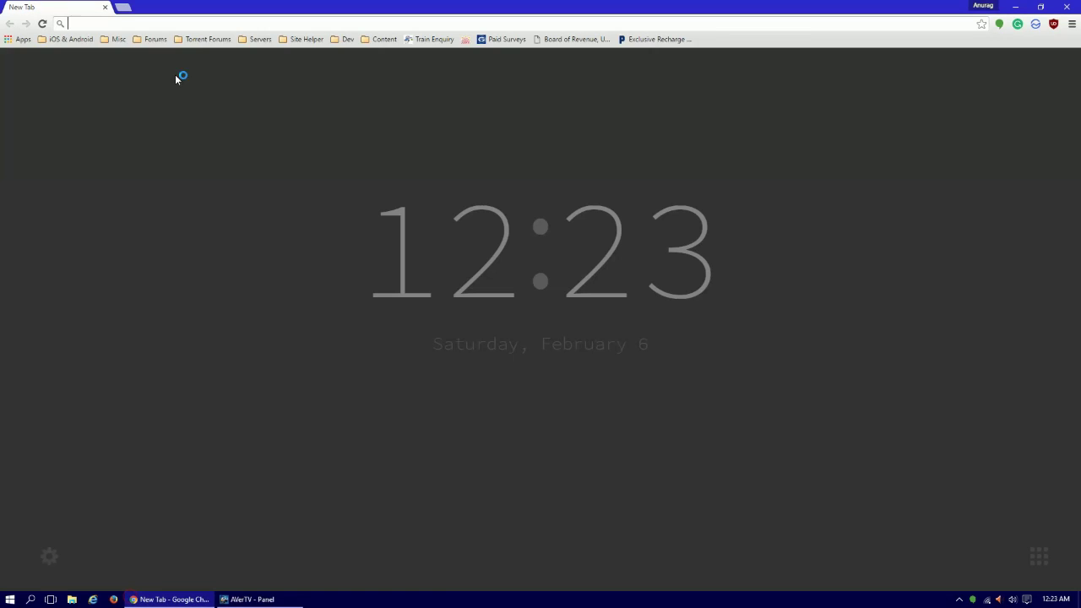
pyautogui.write('localhost/dashboard/')
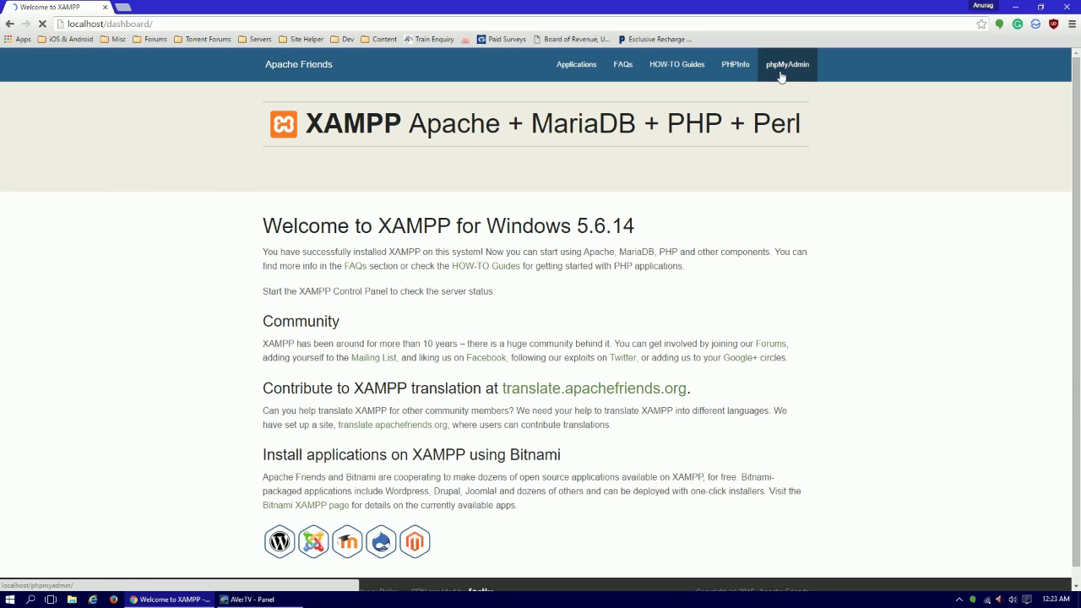
pyautogui.click(781, 68)
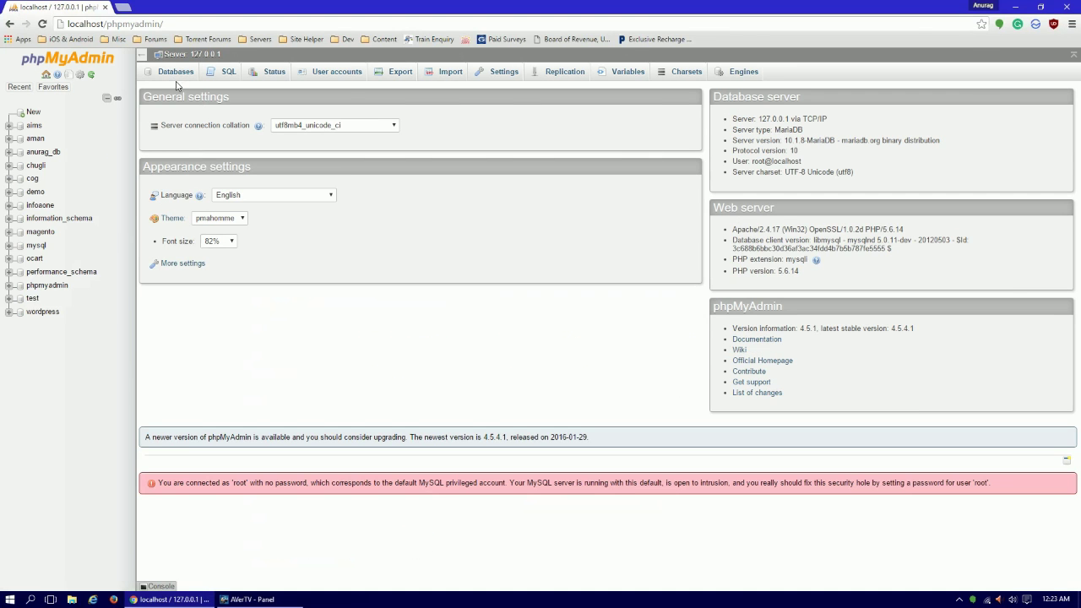
# From phpMyAdmin's New page, create a database named magento1.
pyautogui.click(124, 7)
pyautogui.click(55, 7)
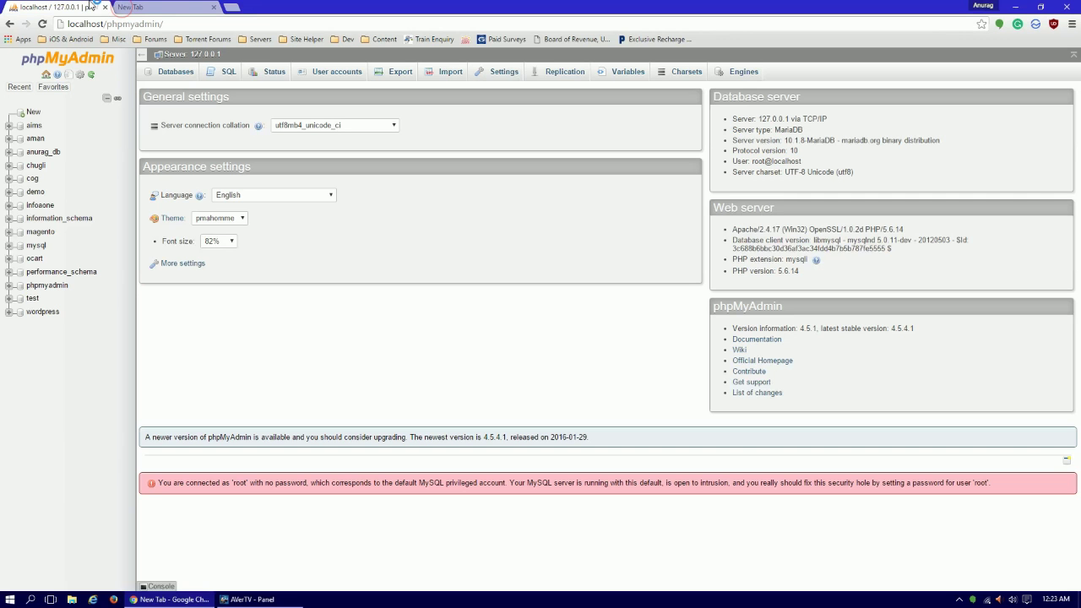
pyautogui.click(33, 110)
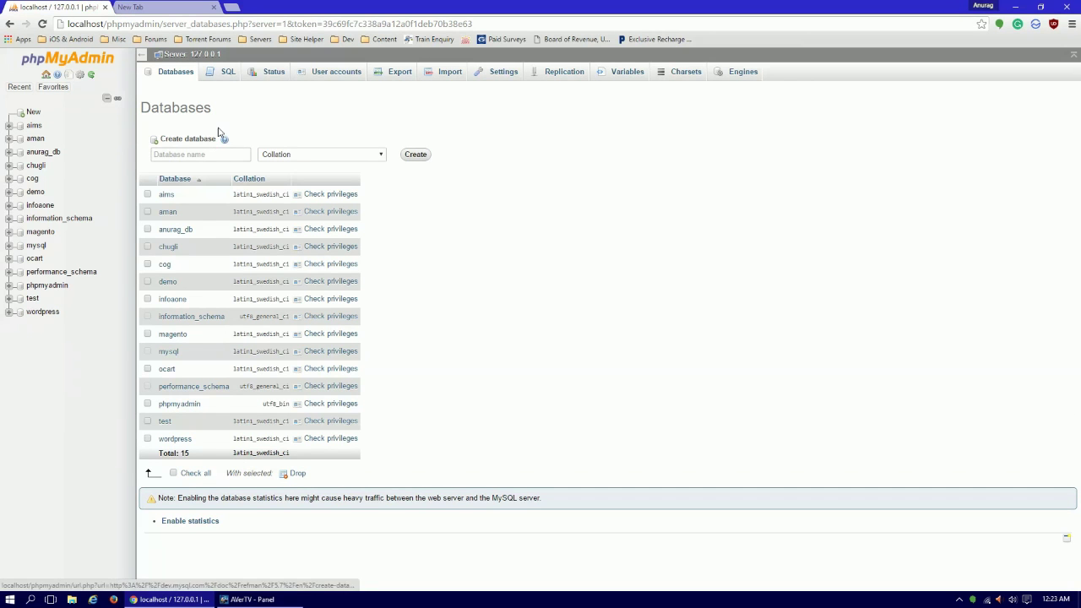
pyautogui.click(204, 154)
pyautogui.write('ma')
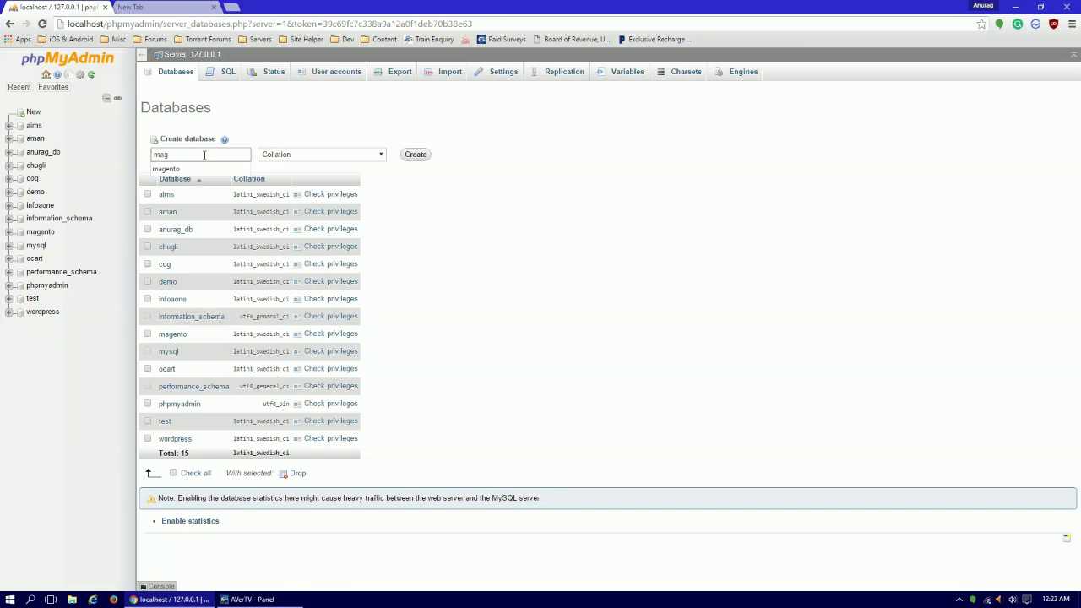
pyautogui.write('g')
pyautogui.press('Down')
pyautogui.press('Return')
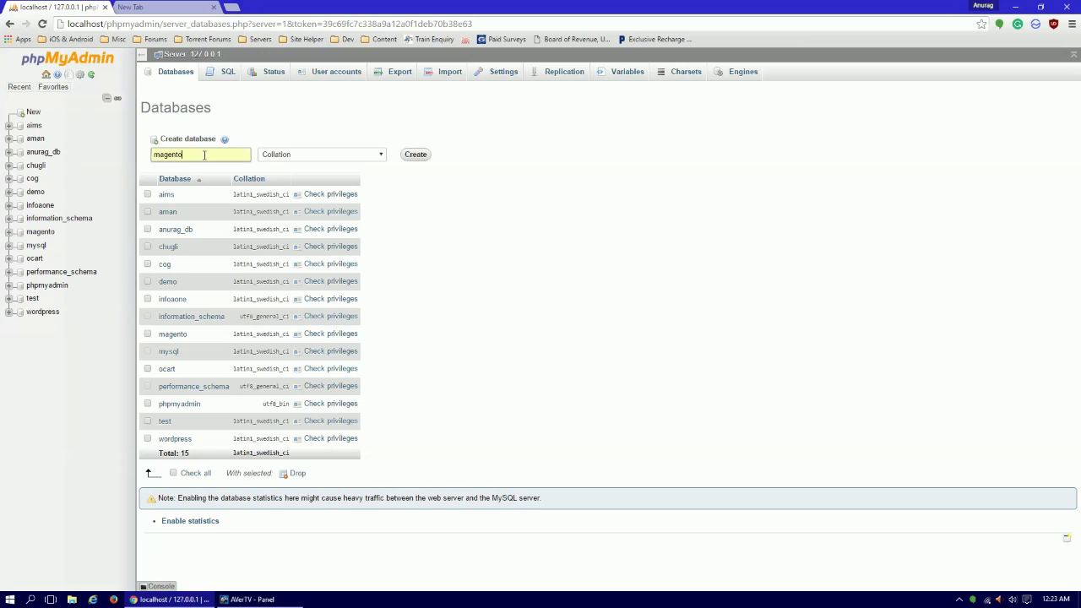
pyautogui.write('1')
pyautogui.click(417, 155)
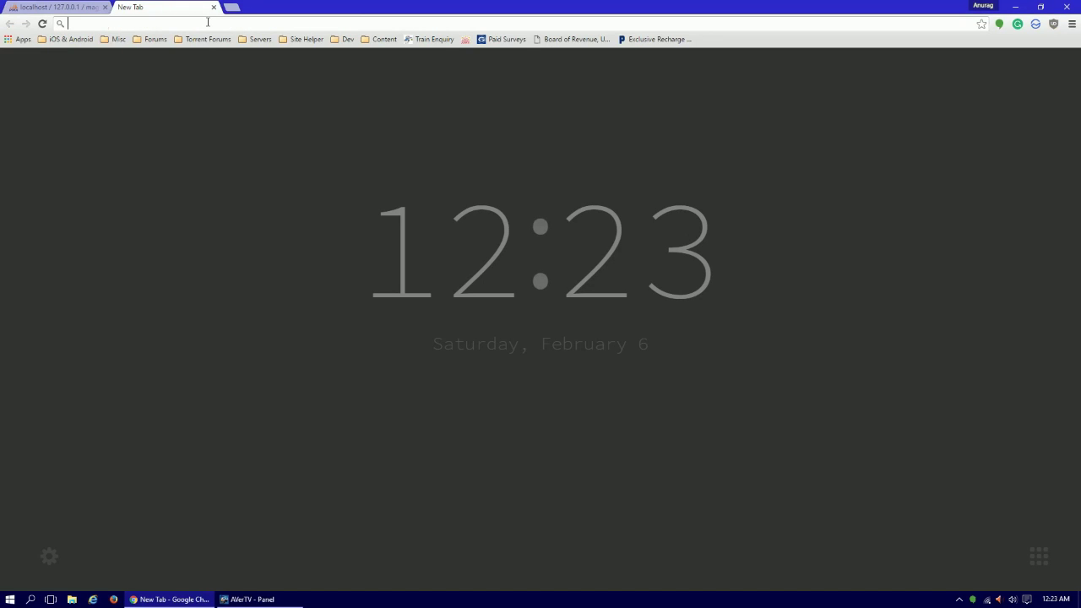
# Go to magento.com and open Community Edition from the PRODUCTS menu.
pyautogui.write('magento.com')
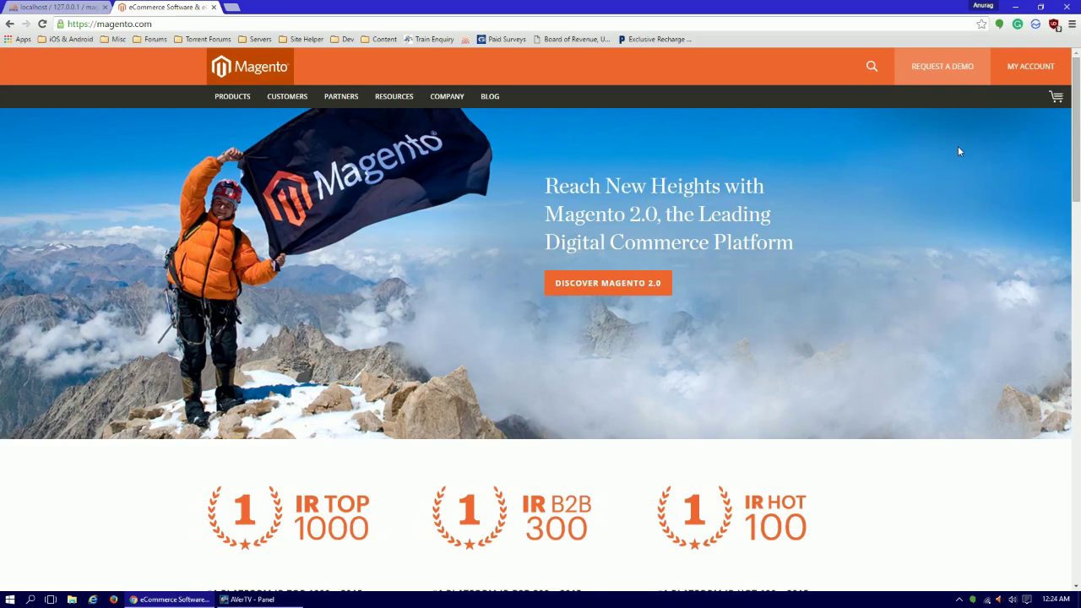
pyautogui.scroll(-5, 959, 172)
pyautogui.scroll(-7, 959, 172)
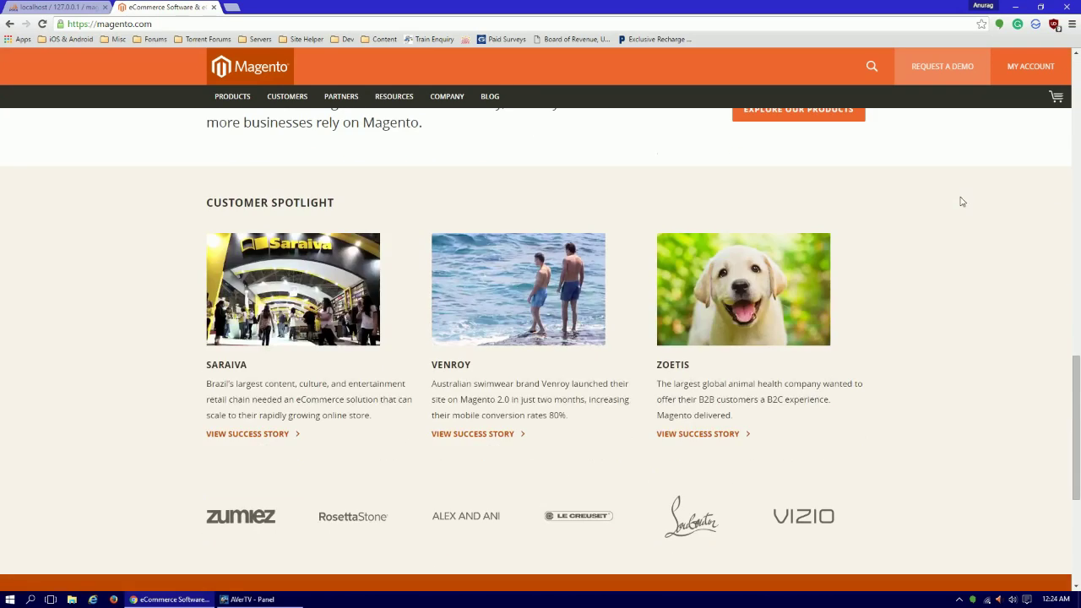
pyautogui.scroll(12, 400, 331)
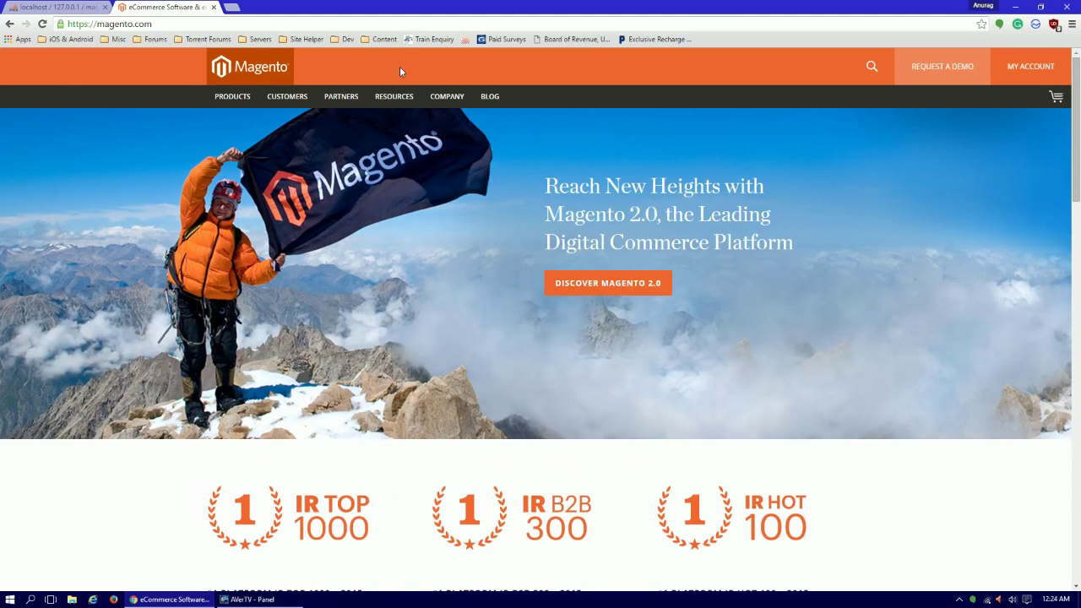
pyautogui.moveTo(385, 95)
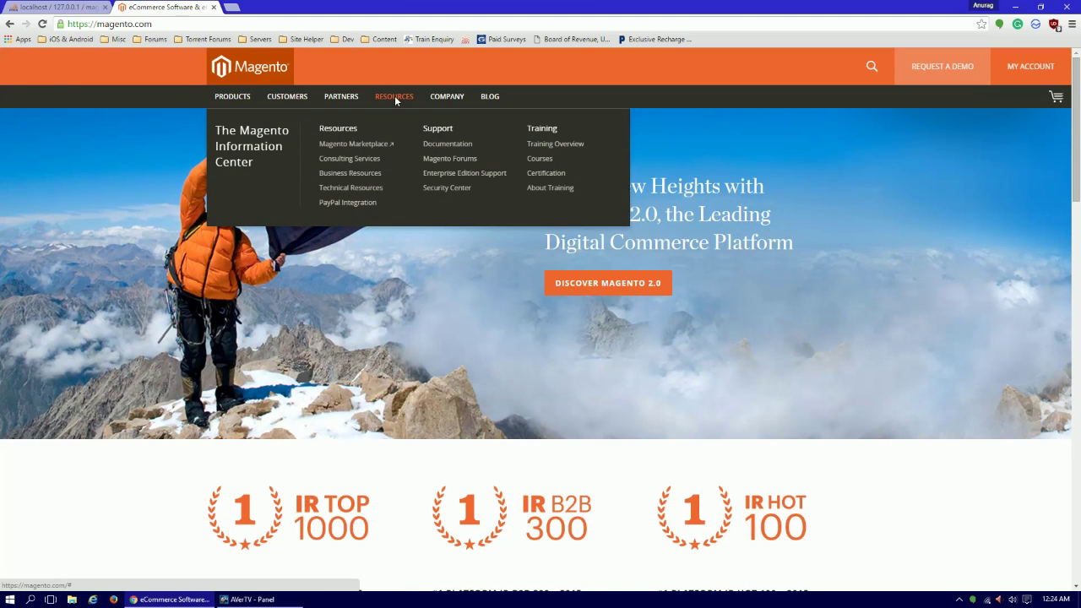
pyautogui.moveTo(230, 99)
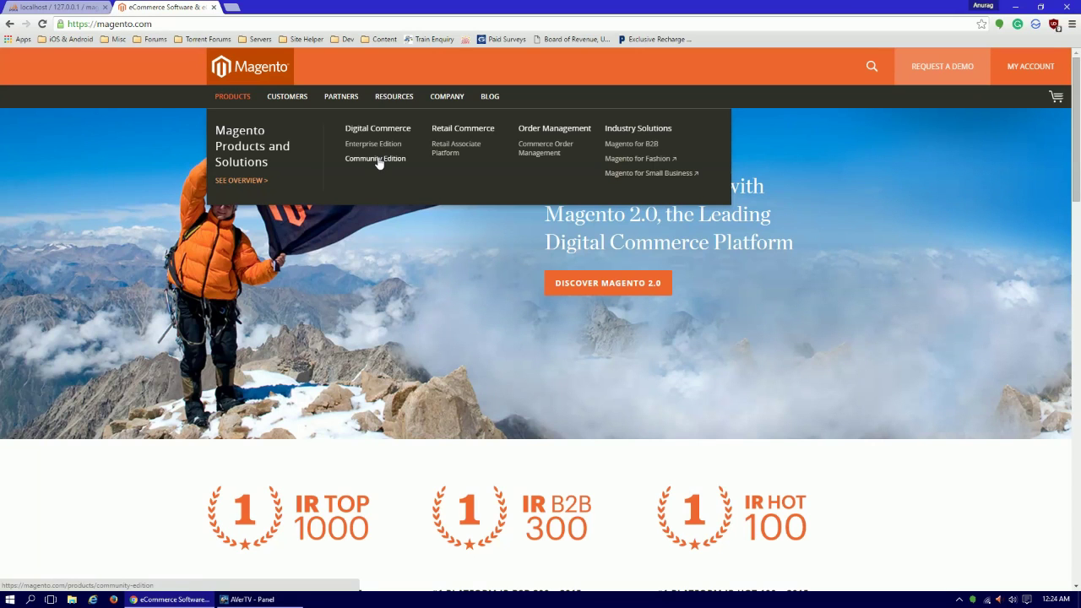
pyautogui.click(378, 160)
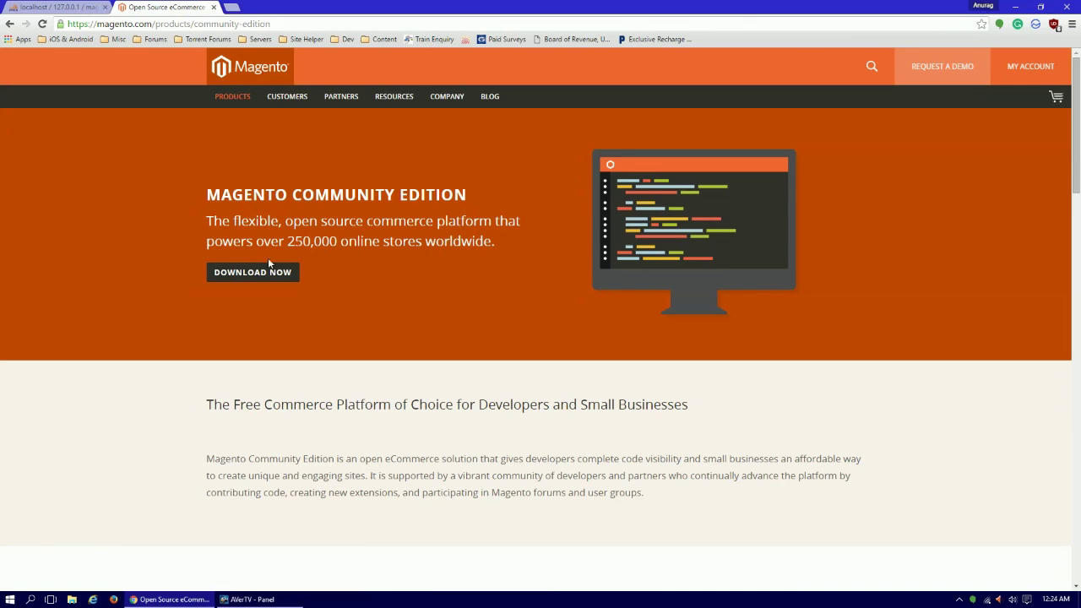
# Open the Community Edition download page and pick the zip format for the Full Release.
pyautogui.click(261, 272)
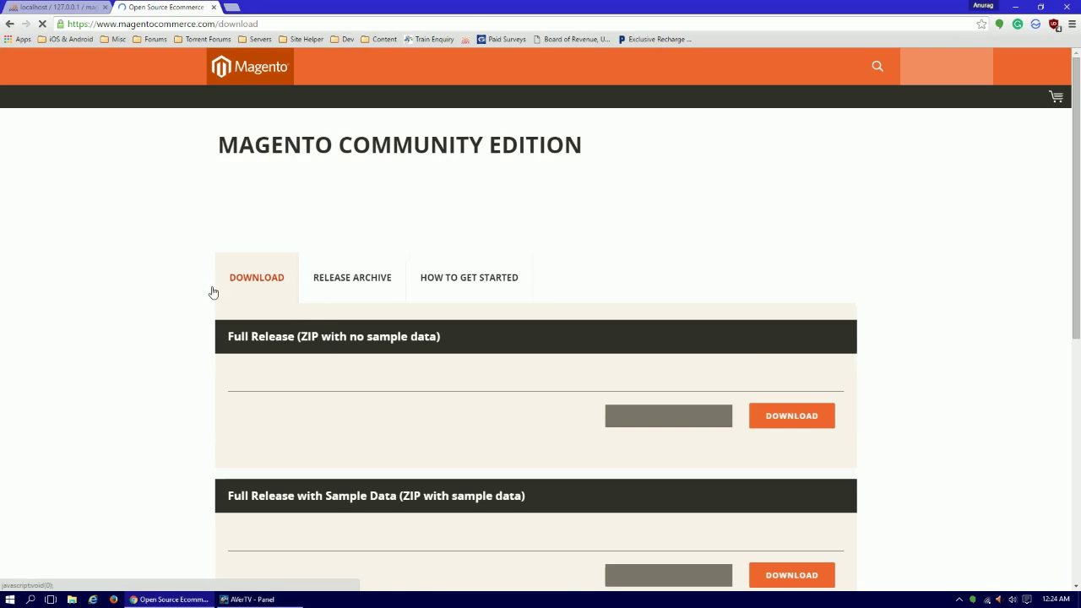
pyautogui.scroll(-1, 204, 277)
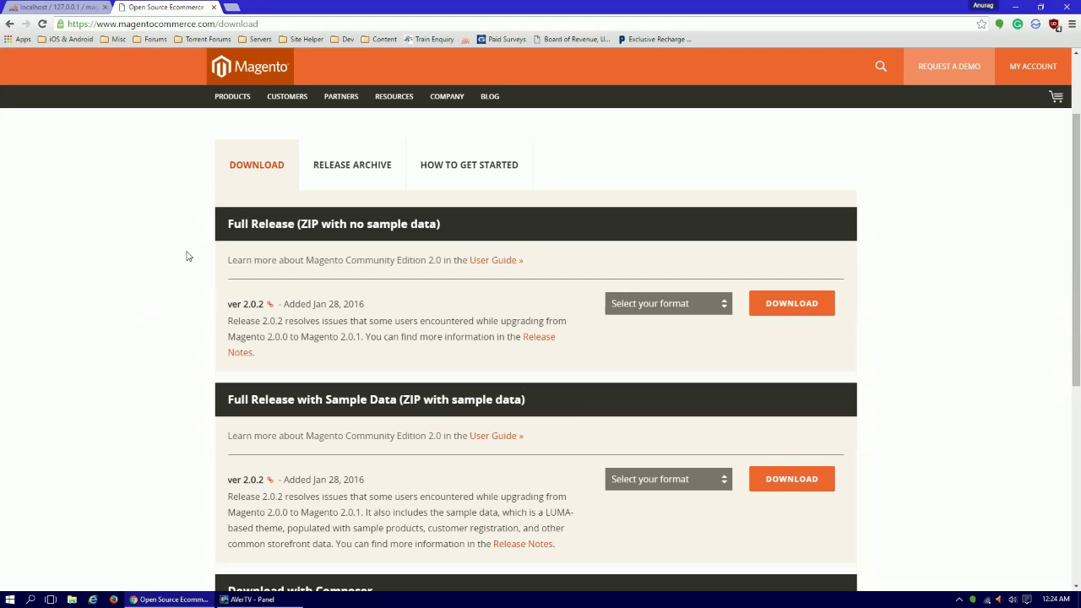
pyautogui.click(717, 310)
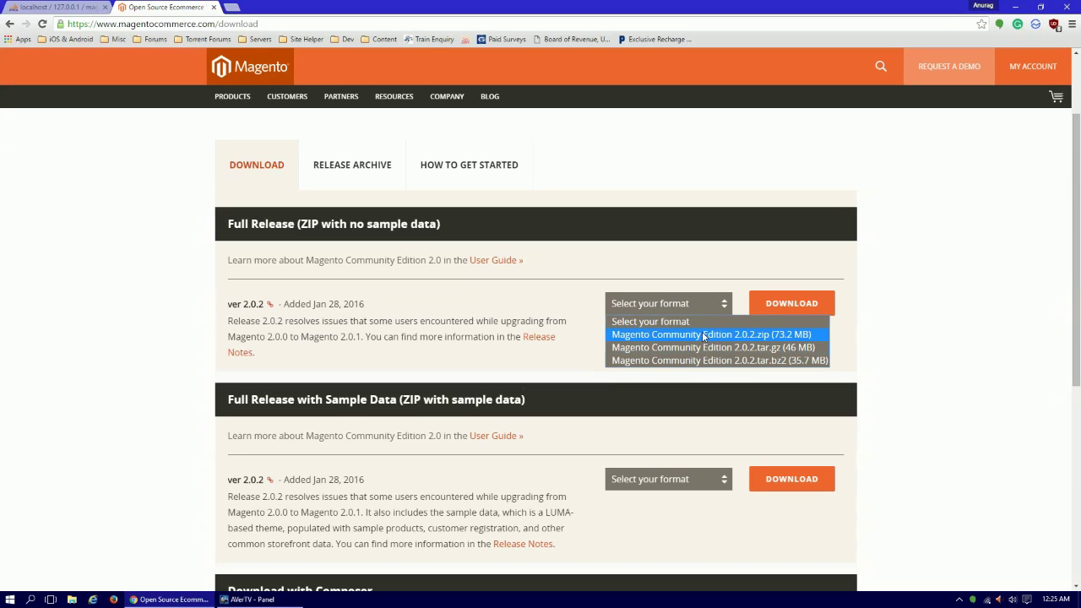
pyautogui.click(710, 335)
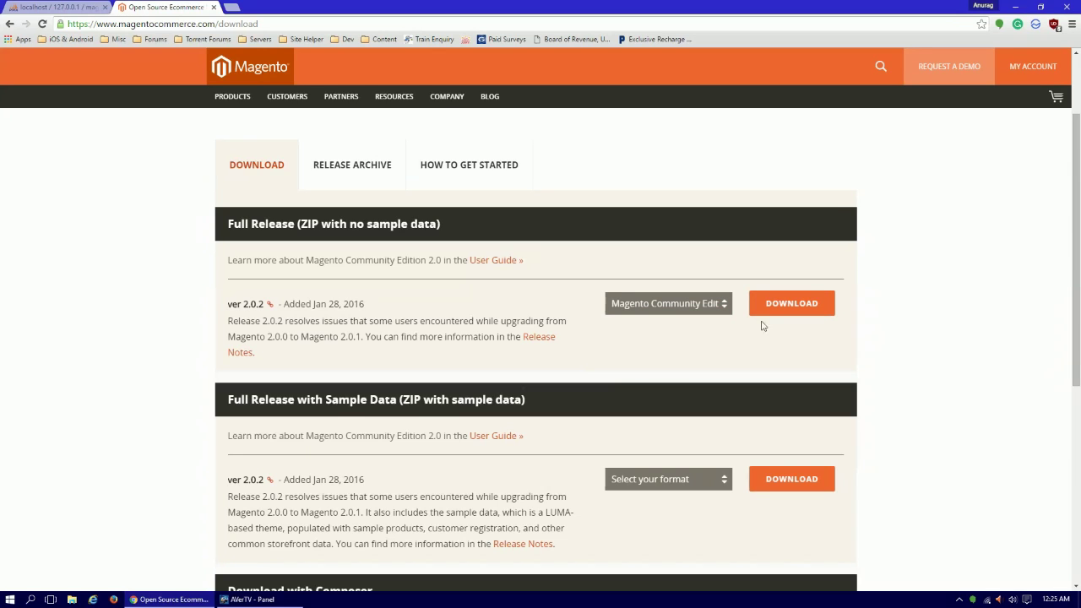
# Review the Full Release headings for ZIP with and without sample data.
pyautogui.scroll(-1, 765, 323)
pyautogui.scroll(2, 312, 338)
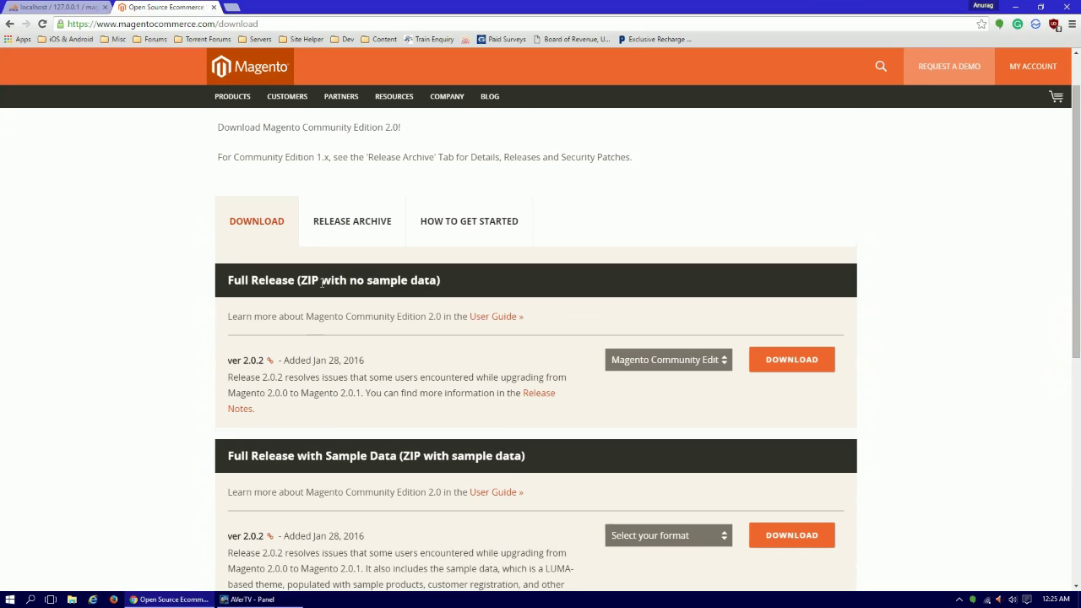
pyautogui.moveTo(303, 280); pyautogui.dragTo(431, 290)
pyautogui.click(313, 285)
pyautogui.moveTo(303, 280); pyautogui.dragTo(436, 290)
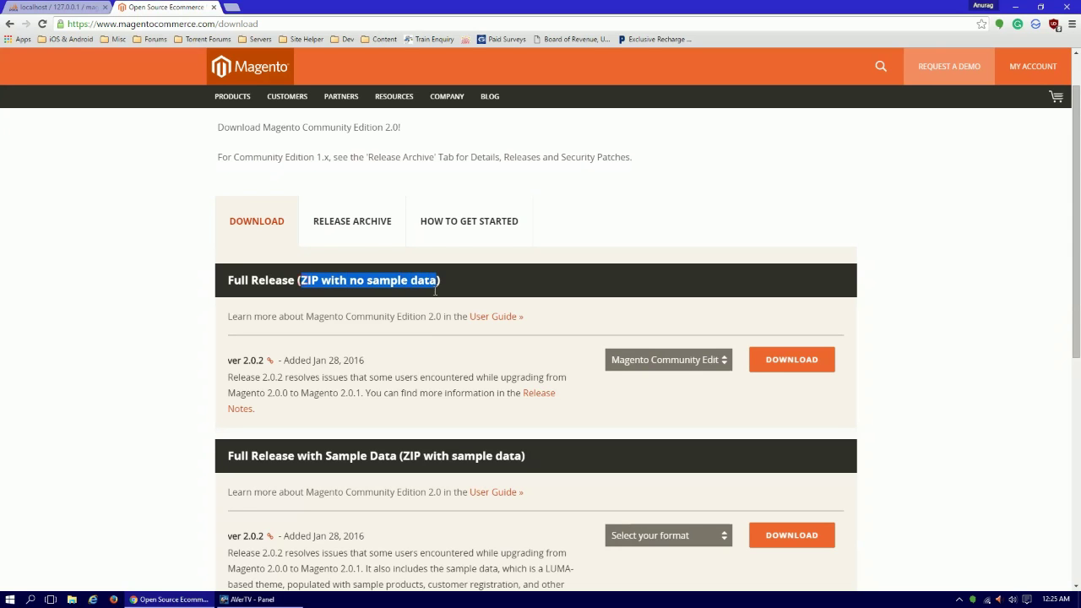
pyautogui.scroll(-2, 427, 322)
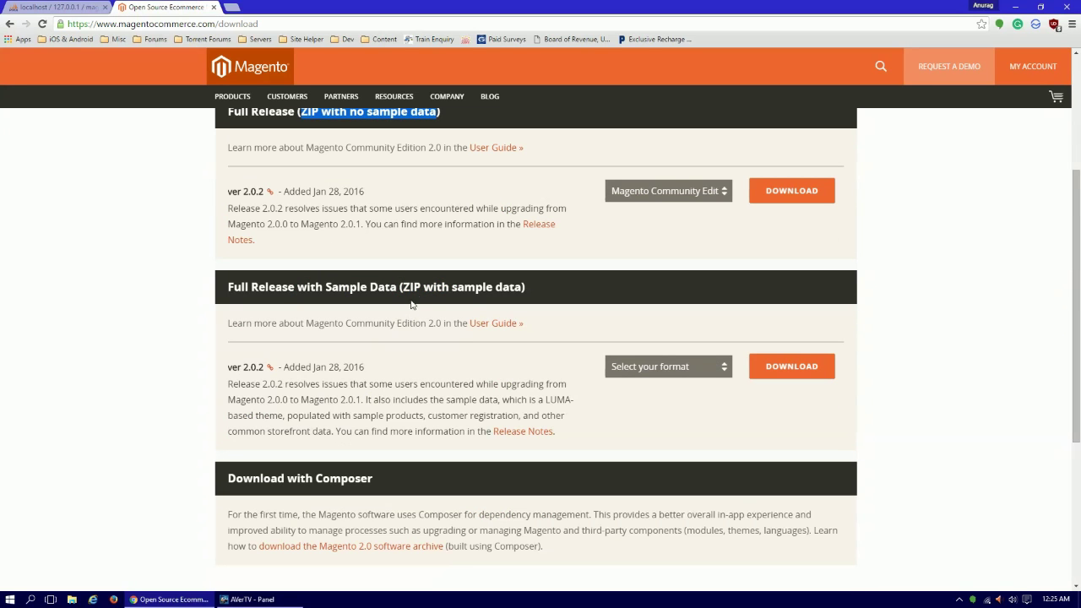
pyautogui.moveTo(403, 286)
pyautogui.mouseDown()
pyautogui.moveTo(522, 289)
pyautogui.moveTo(404, 284)
pyautogui.mouseUp()
pyautogui.click(523, 288)
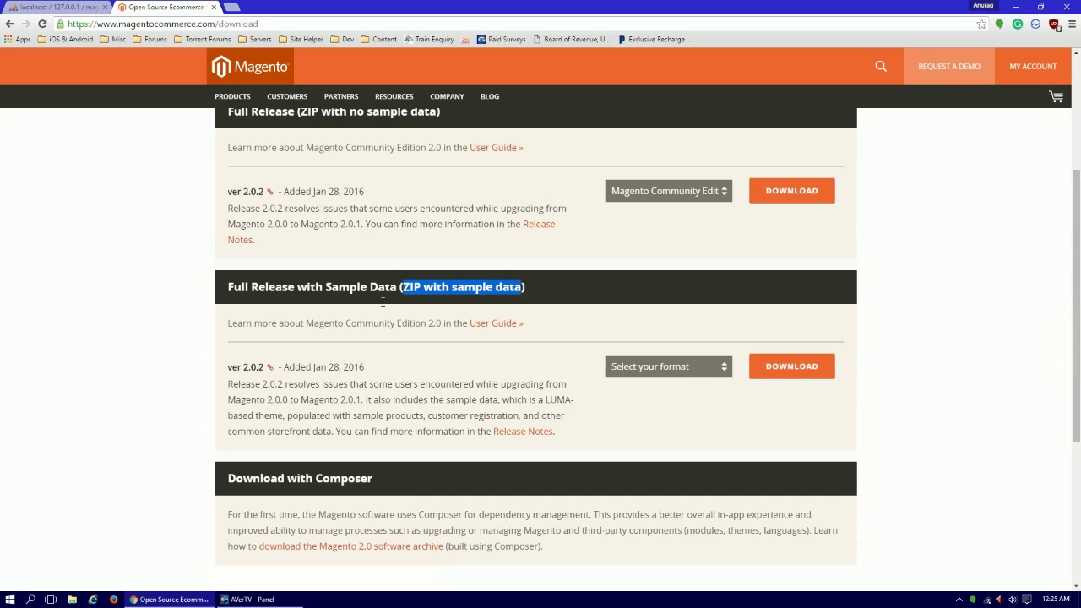
# Check the Full Release description, its 2016 release date and the 2.0.2 version number.
pyautogui.scroll(2, 380, 304)
pyautogui.moveTo(301, 281); pyautogui.dragTo(457, 294)
pyautogui.click(460, 293)
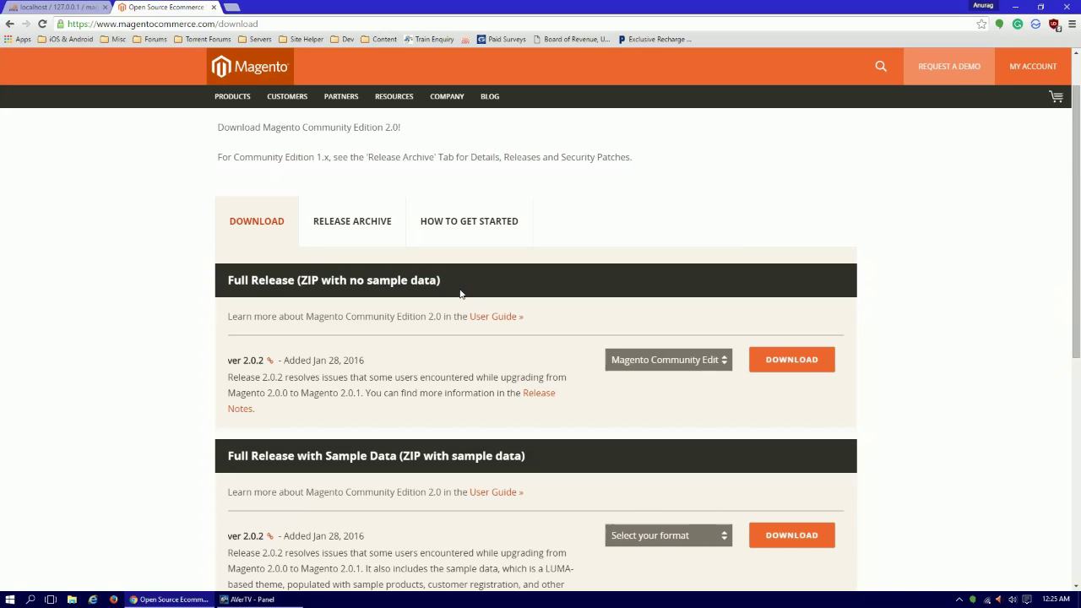
pyautogui.moveTo(461, 293); pyautogui.dragTo(261, 277)
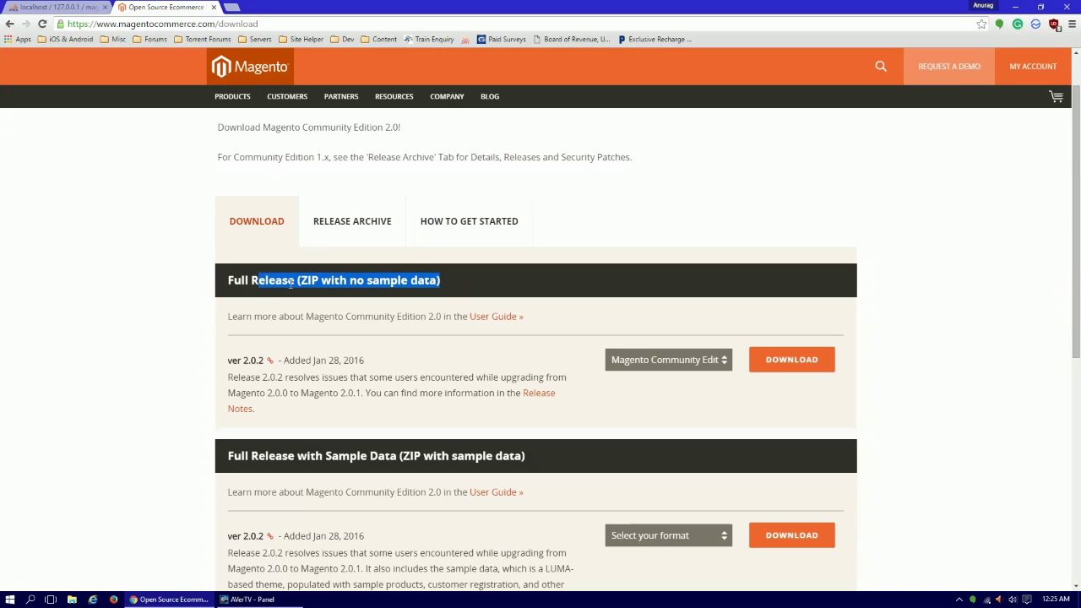
pyautogui.click(291, 285)
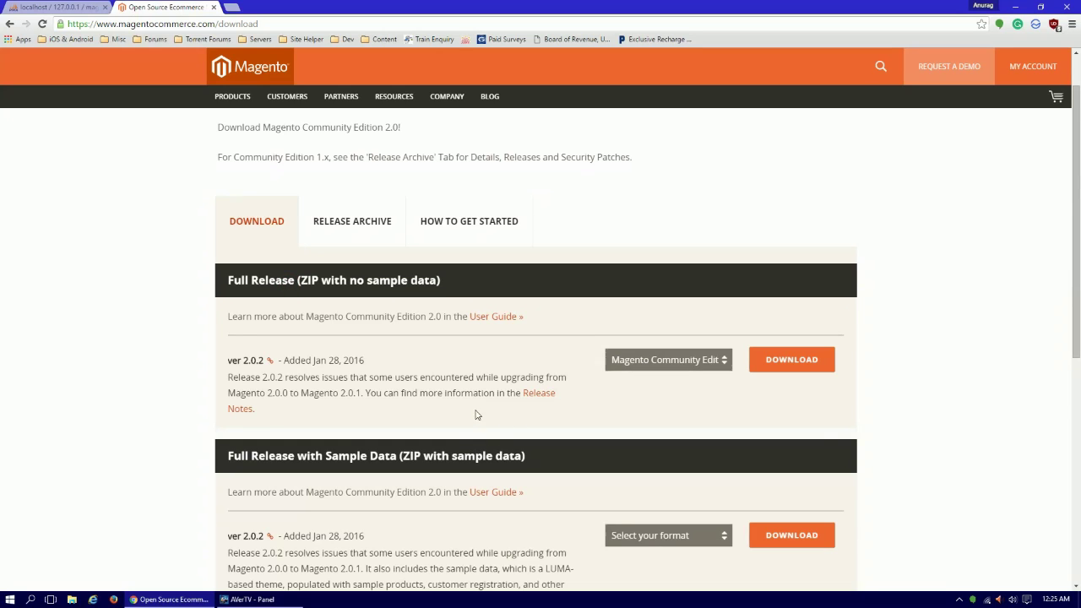
pyautogui.doubleClick(355, 360)
pyautogui.click(374, 336)
pyautogui.moveTo(242, 360); pyautogui.dragTo(267, 360)
# Switch to the Release Archive and locate the Full Release ver 1.9.2.3 entry.
pyautogui.click(273, 376)
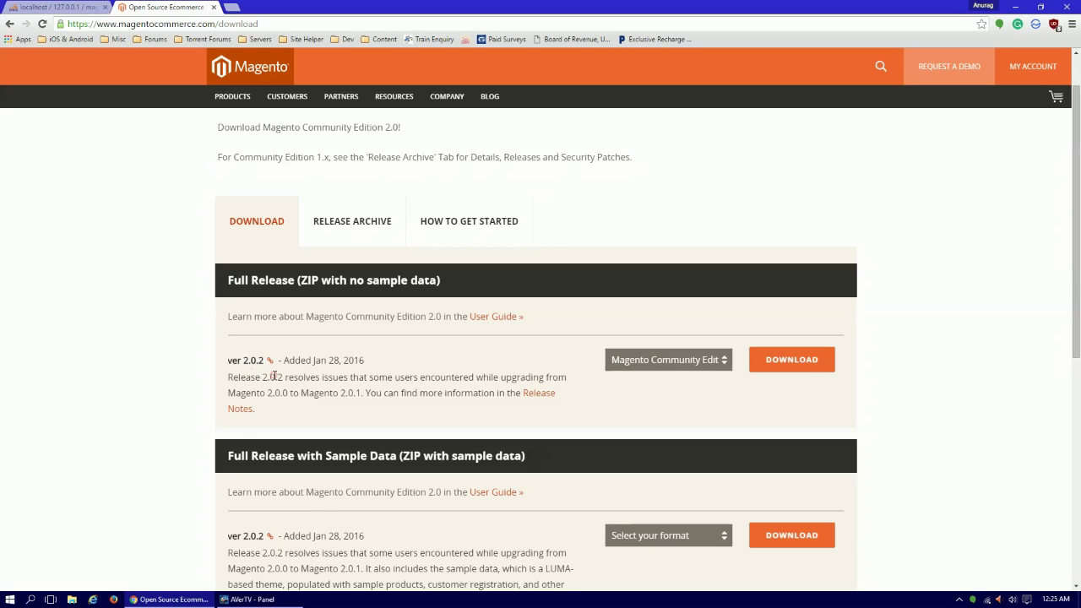
pyautogui.click(333, 245)
pyautogui.scroll(-3, 316, 346)
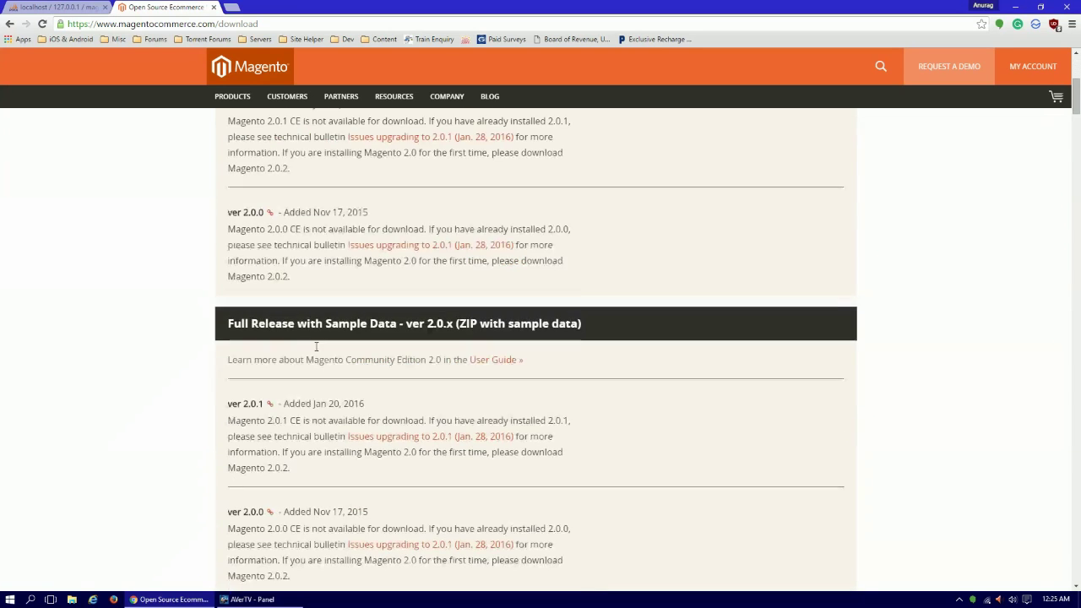
pyautogui.scroll(-7, 316, 346)
pyautogui.scroll(2, 323, 335)
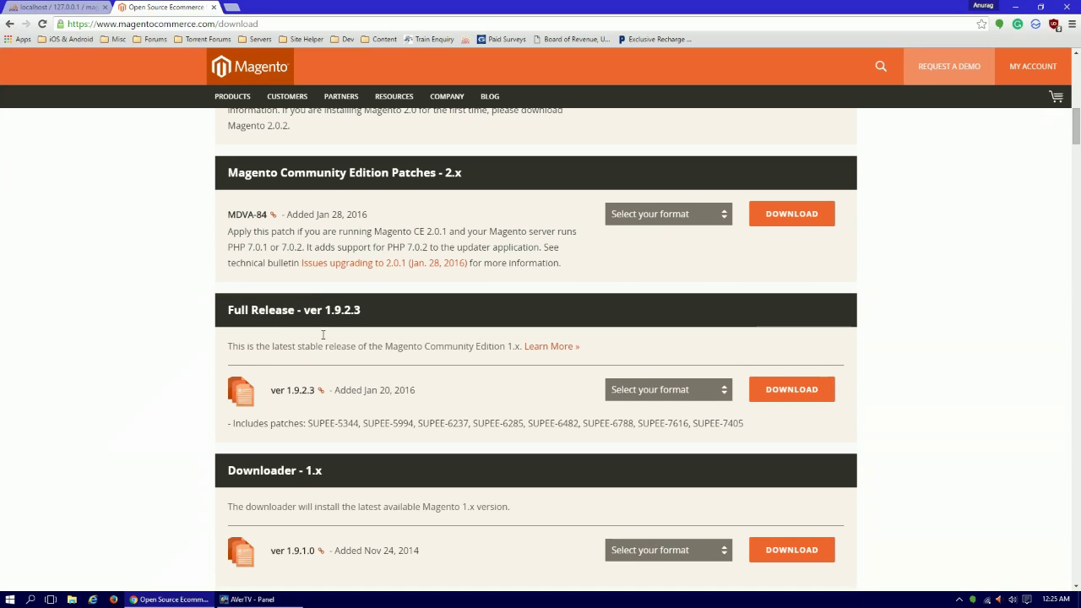
pyautogui.moveTo(327, 309)
pyautogui.mouseDown()
pyautogui.moveTo(386, 321)
pyautogui.moveTo(324, 312)
pyautogui.mouseUp()
pyautogui.click(386, 322)
pyautogui.click(323, 316)
pyautogui.doubleClick(327, 310)
pyautogui.click(372, 318)
# Select magento-1.9.2.3.zip in the 1.9.2.3 format dropdown and close the download tab.
pyautogui.scroll(3, 363, 318)
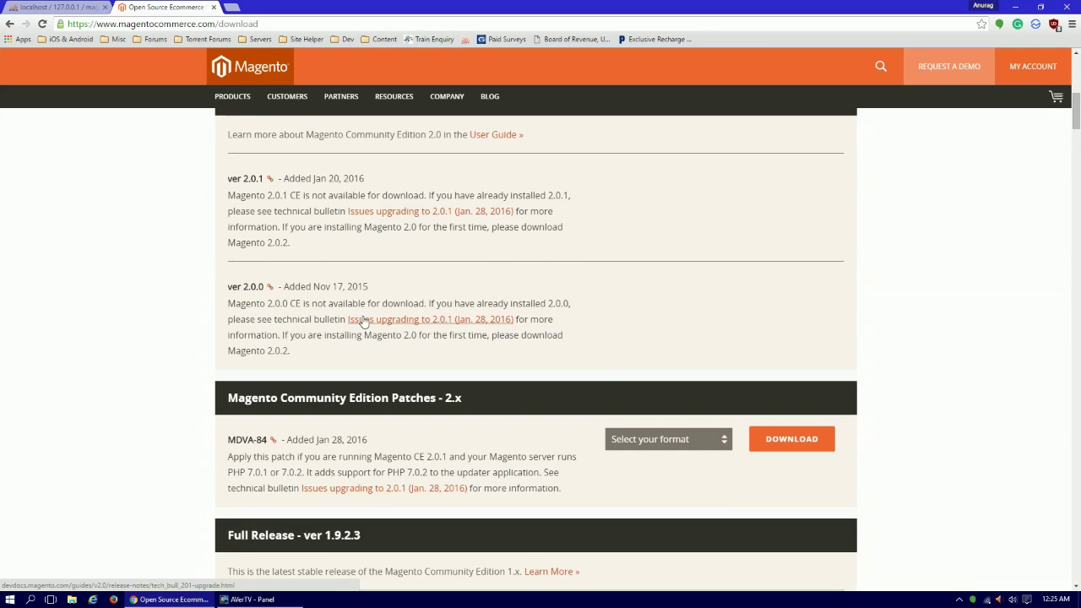
pyautogui.scroll(3, 354, 317)
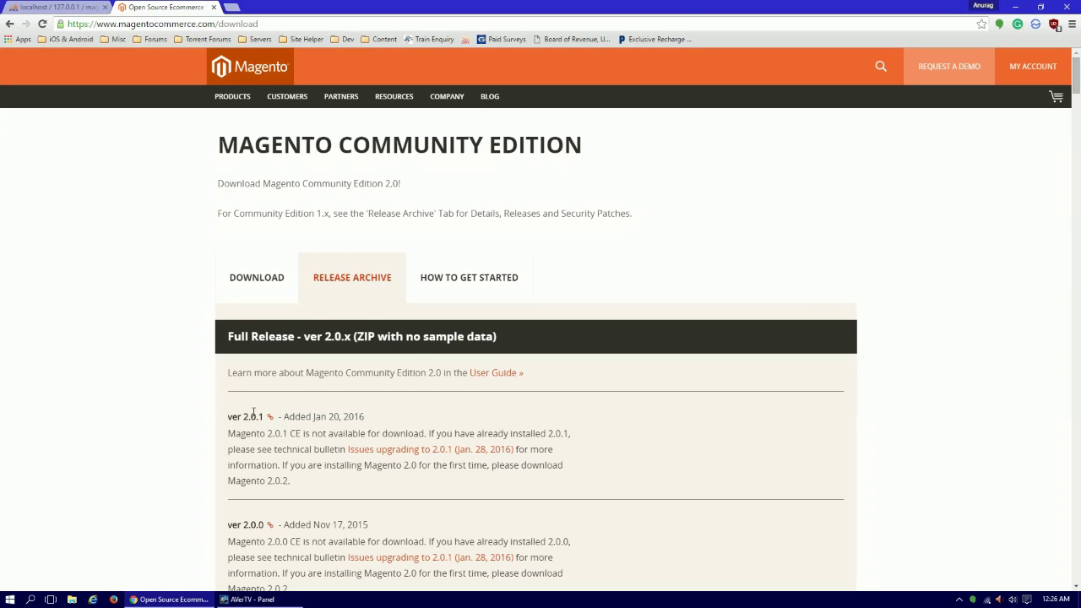
pyautogui.scroll(-8, 254, 412)
pyautogui.scroll(3, 422, 328)
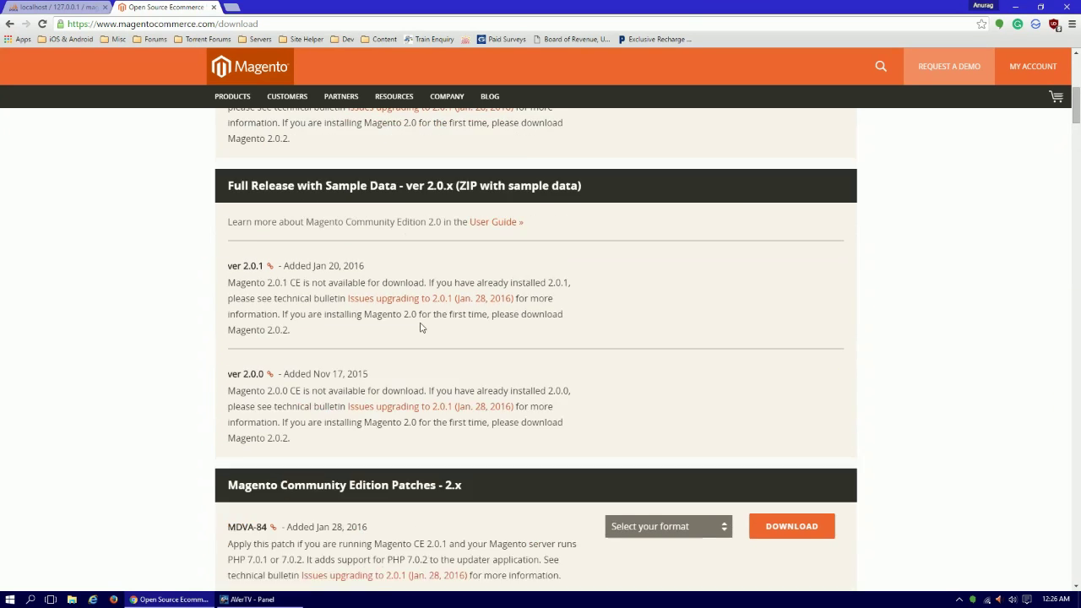
pyautogui.scroll(5, 422, 328)
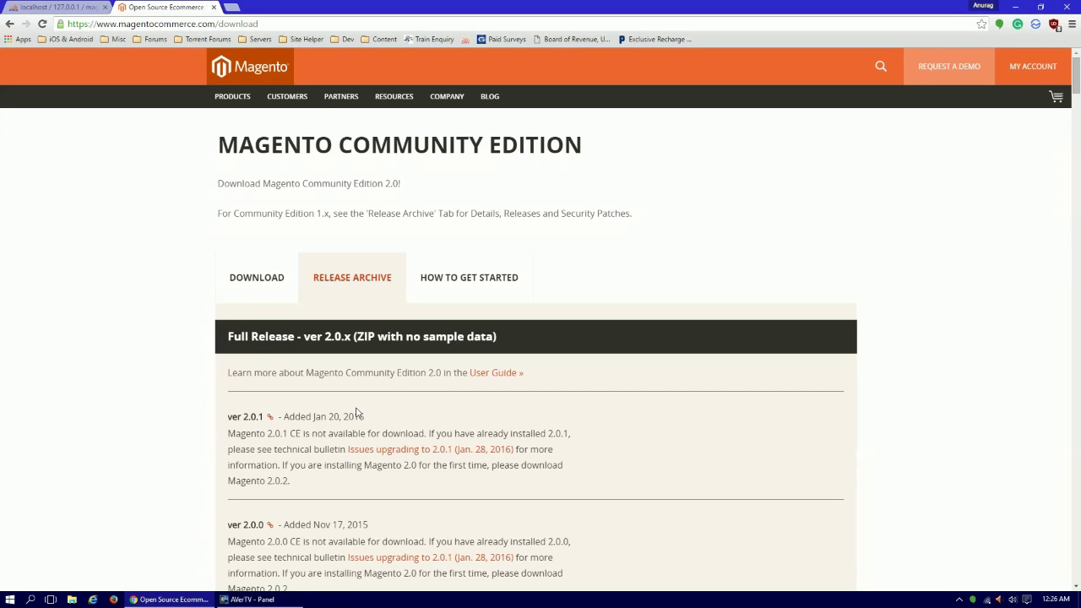
pyautogui.scroll(-3, 356, 413)
pyautogui.scroll(-3, 328, 332)
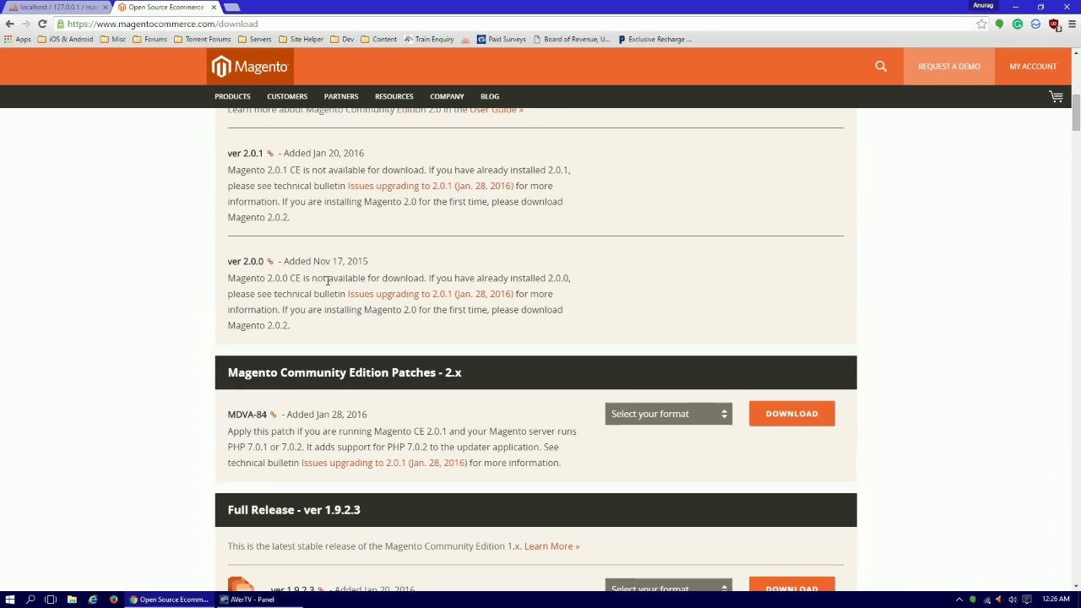
pyautogui.scroll(-1, 328, 283)
pyautogui.scroll(-2, 507, 380)
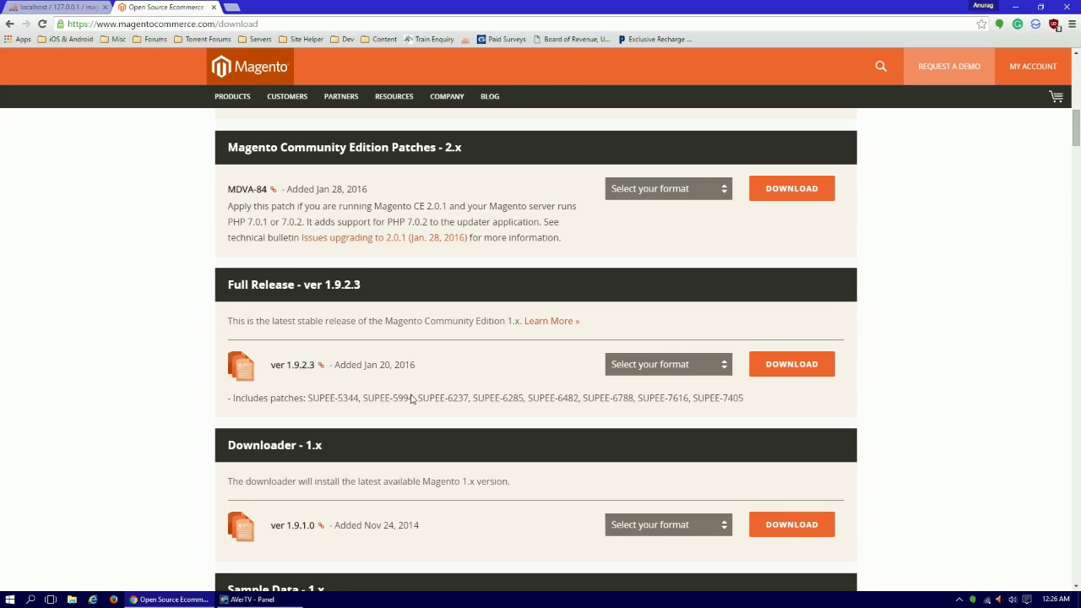
pyautogui.click(648, 366)
pyautogui.click(667, 394)
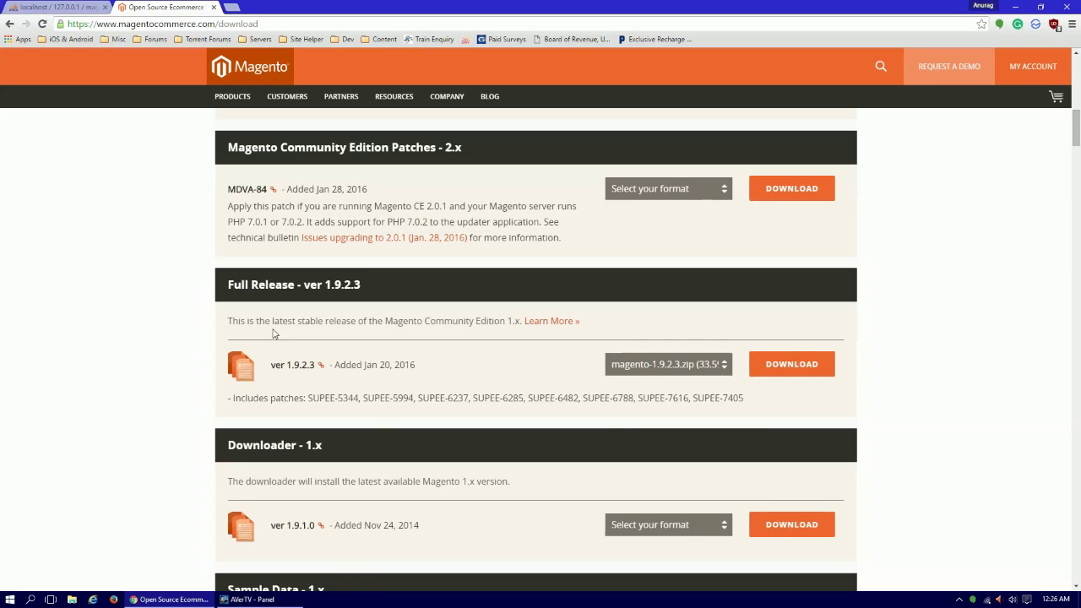
pyautogui.click(214, 8)
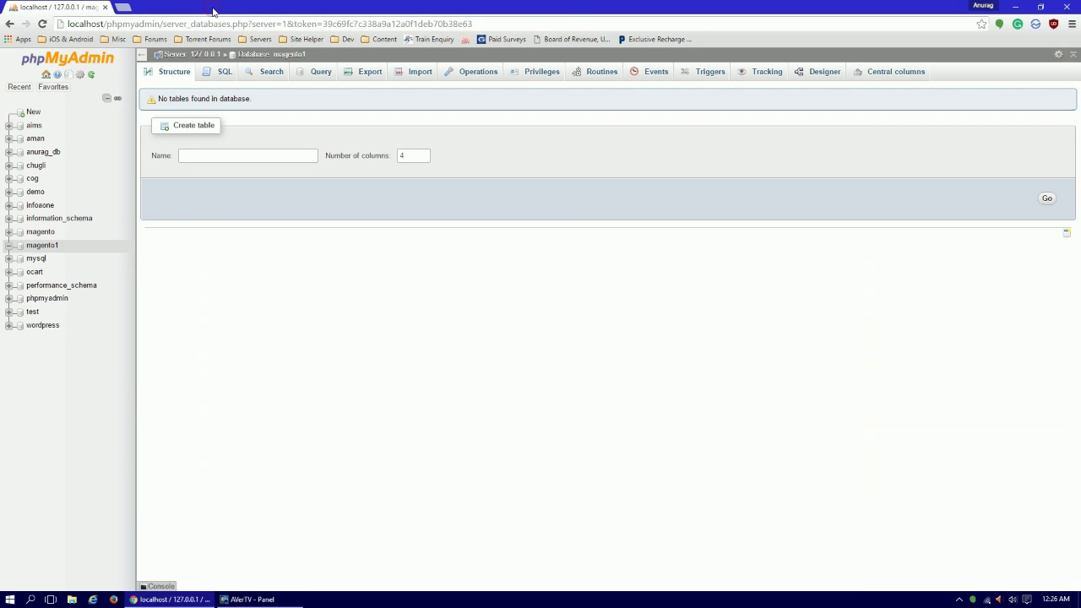
# Open the downloaded magento zip from the Downloads folder in File Explorer.
pyautogui.press('super+d')
pyautogui.press('super+e')
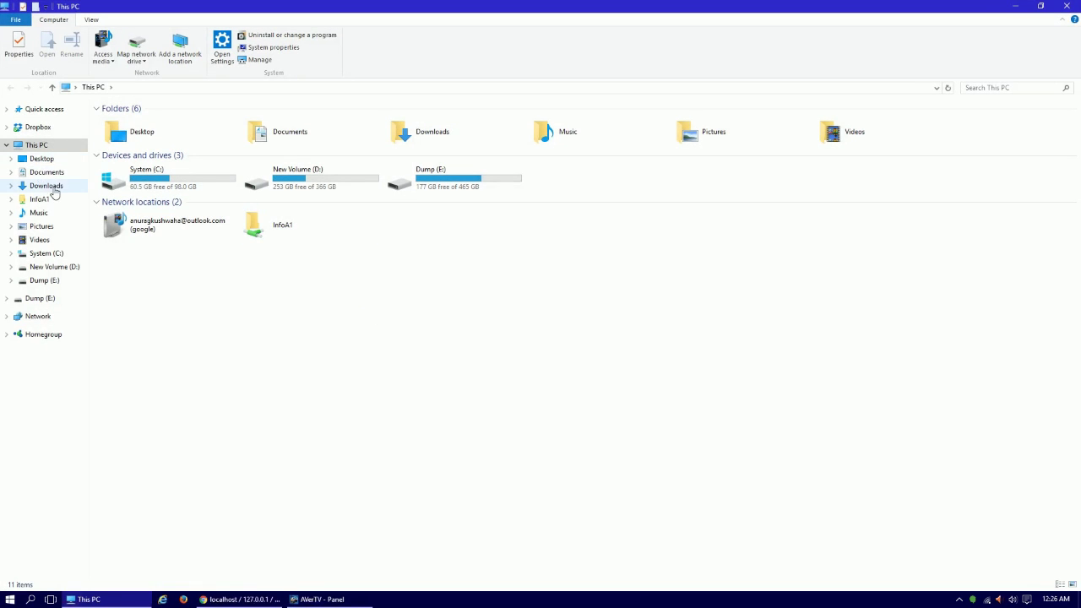
pyautogui.click(64, 188)
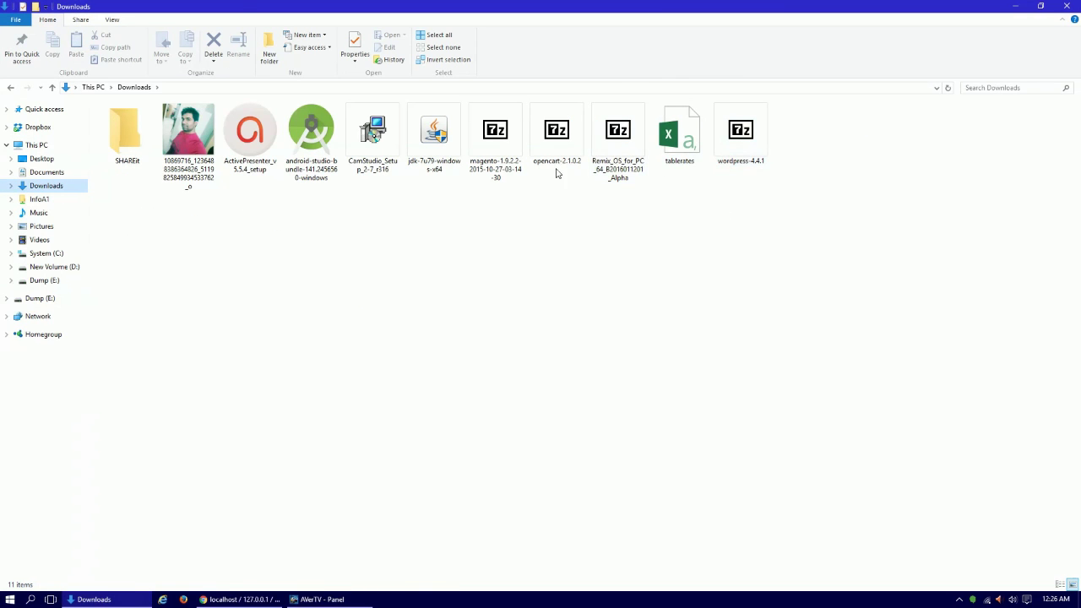
pyautogui.click(500, 172)
pyautogui.doubleClick(499, 172)
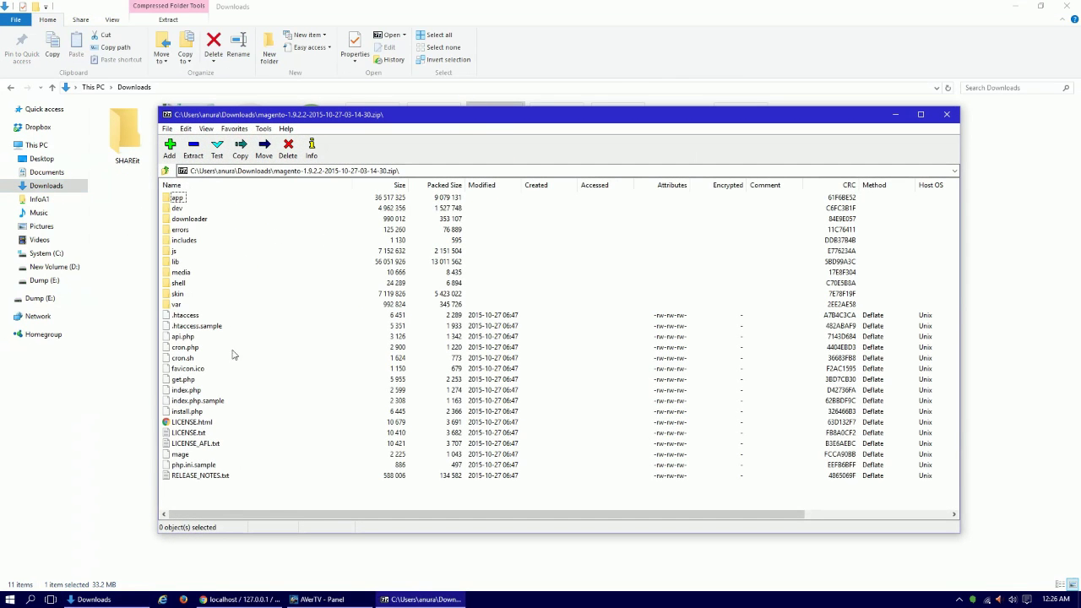
pyautogui.click(422, 599)
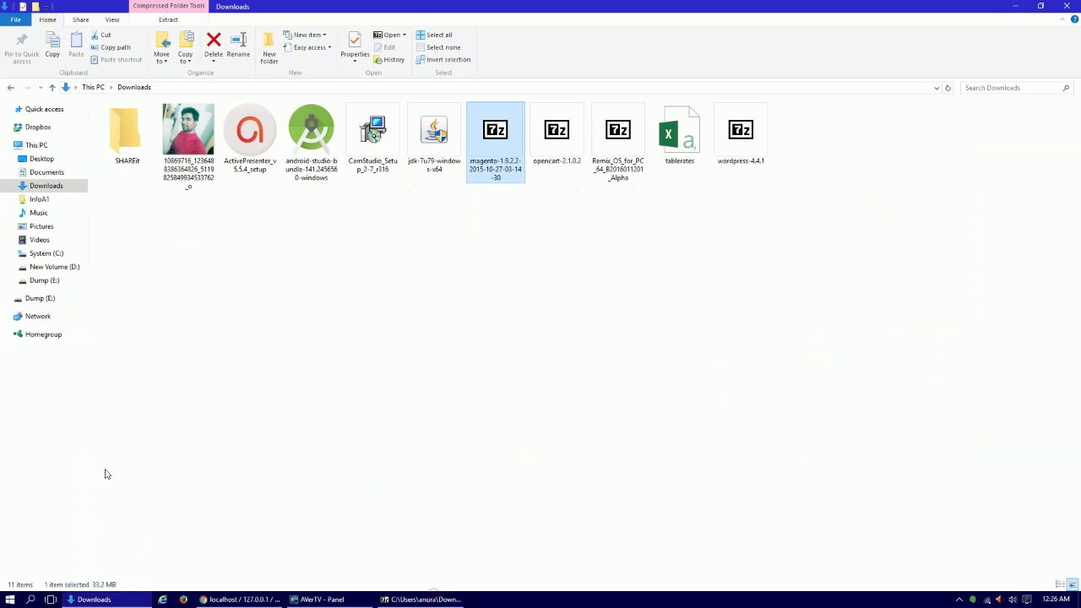
pyautogui.click(119, 599)
# Create a magento1 folder in C:\xampp\htdocs and open it.
pyautogui.press('super')
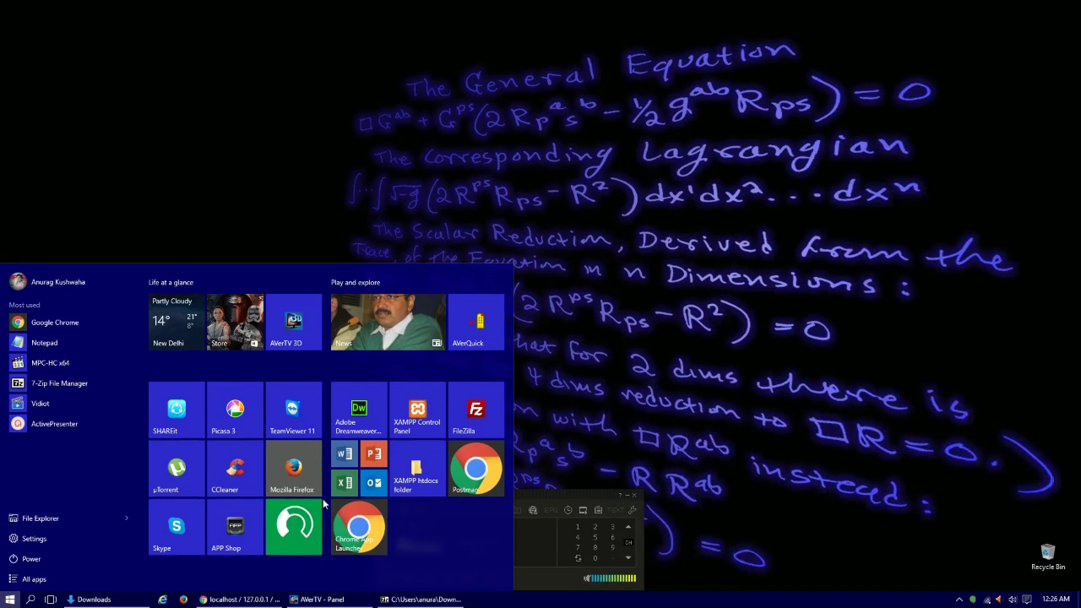
pyautogui.click(401, 480)
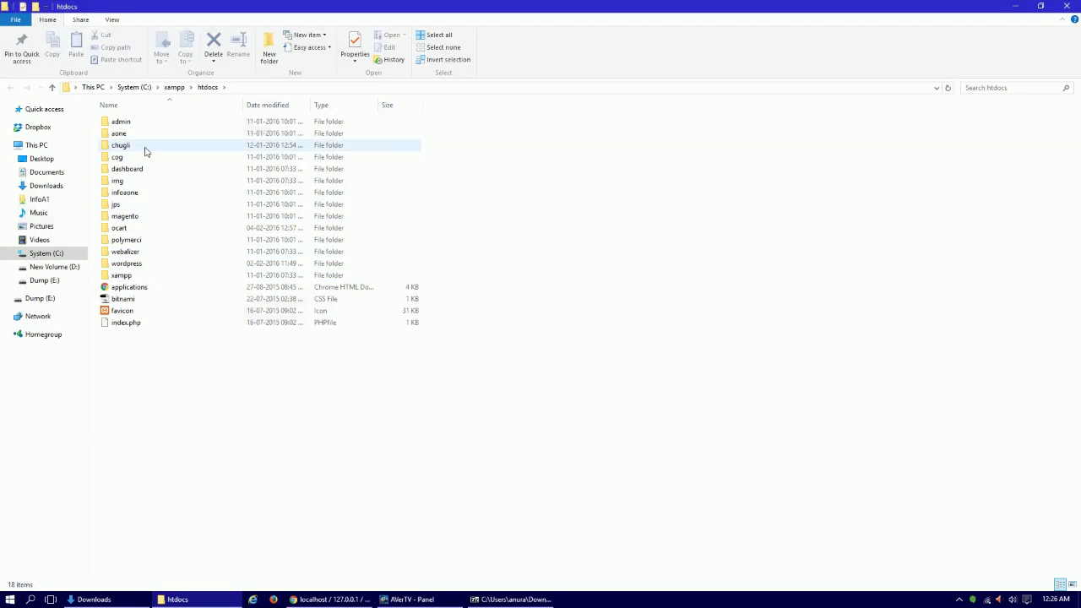
pyautogui.click(268, 54)
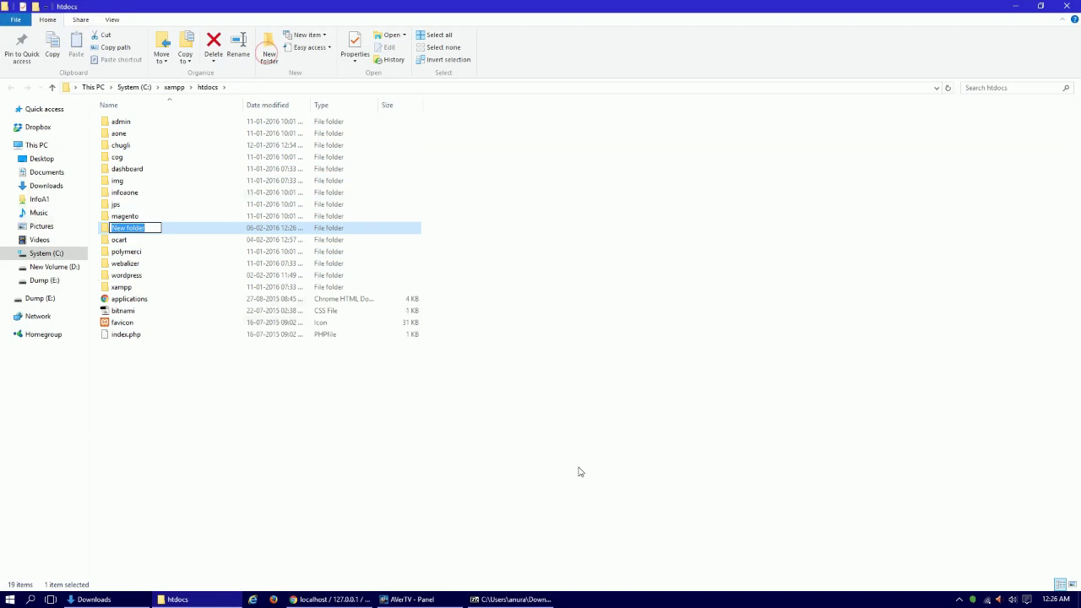
pyautogui.write('magento1')
pyautogui.press('Return')
pyautogui.press('Return')
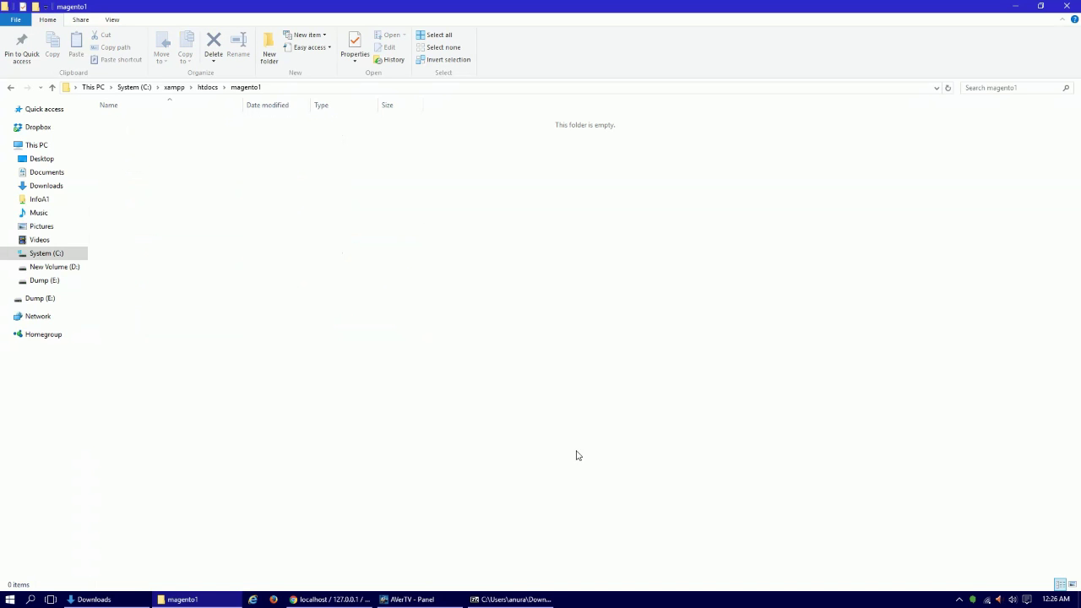
# Drag all 27 archive items from 7-Zip into the magento1 folder, then close 7-Zip.
pyautogui.click(556, 602)
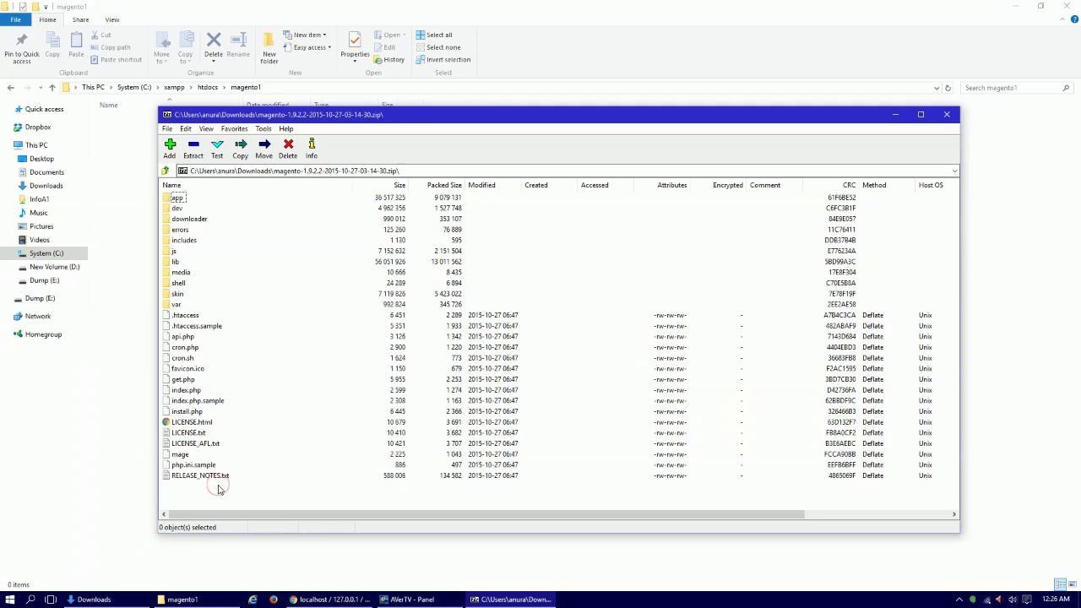
pyautogui.hotkey('ctrl', 'a')
pyautogui.moveTo(169, 374); pyautogui.dragTo(133, 355)
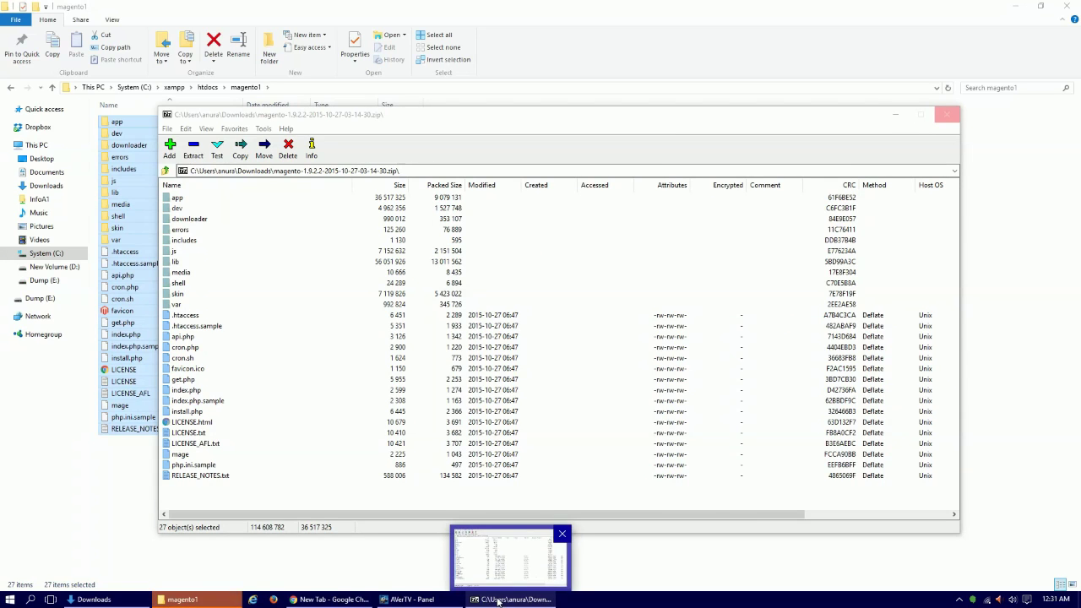
pyautogui.click(532, 550)
pyautogui.click(947, 117)
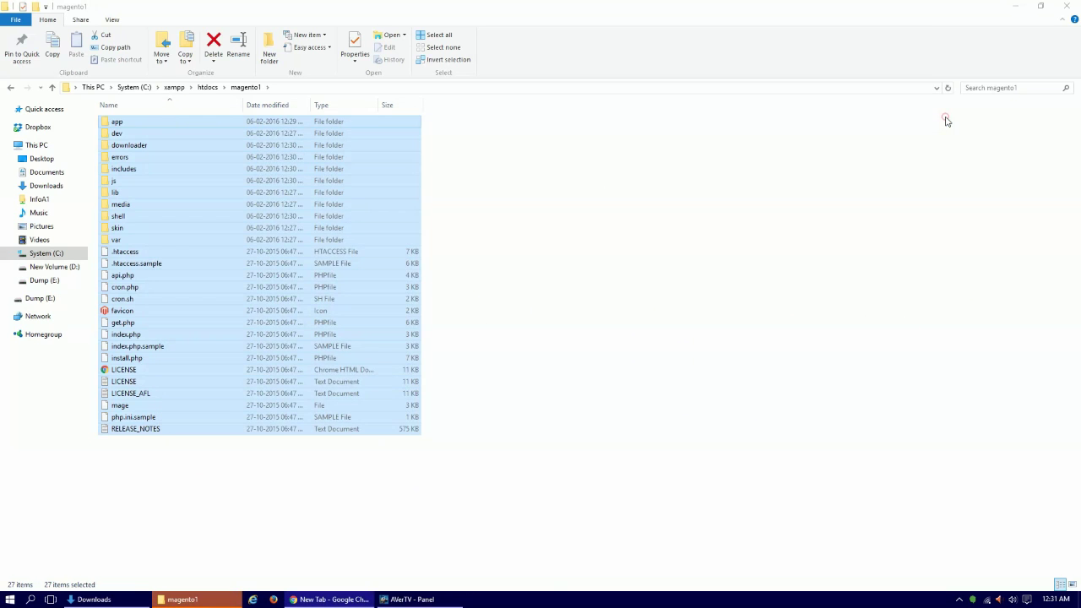
pyautogui.click(693, 308)
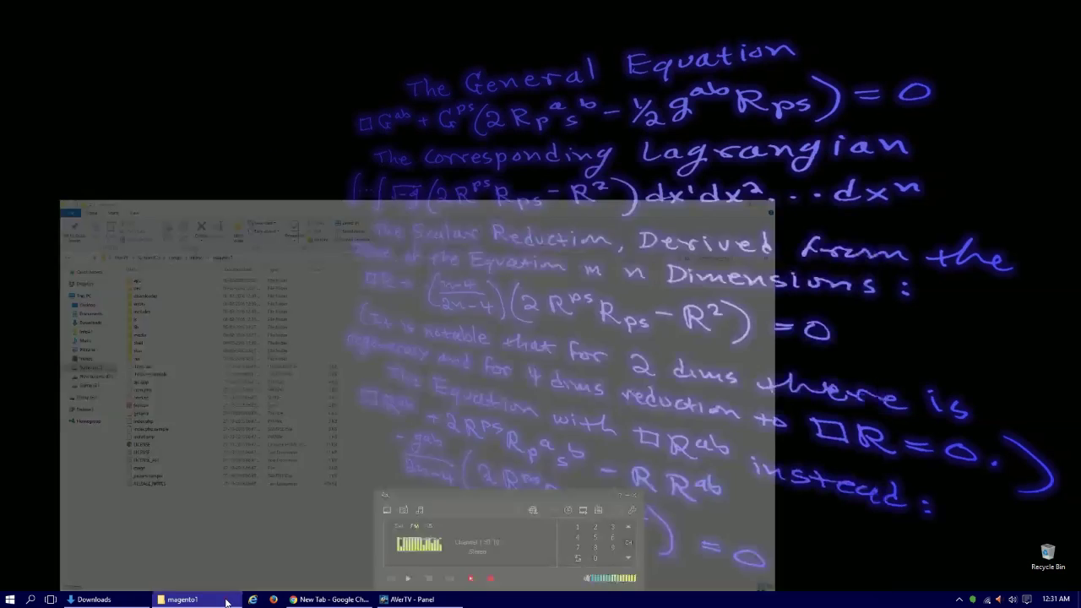
# Switch to Chrome and enter localhost/magento1 in the address bar.
pyautogui.click(227, 598)
pyautogui.click(302, 602)
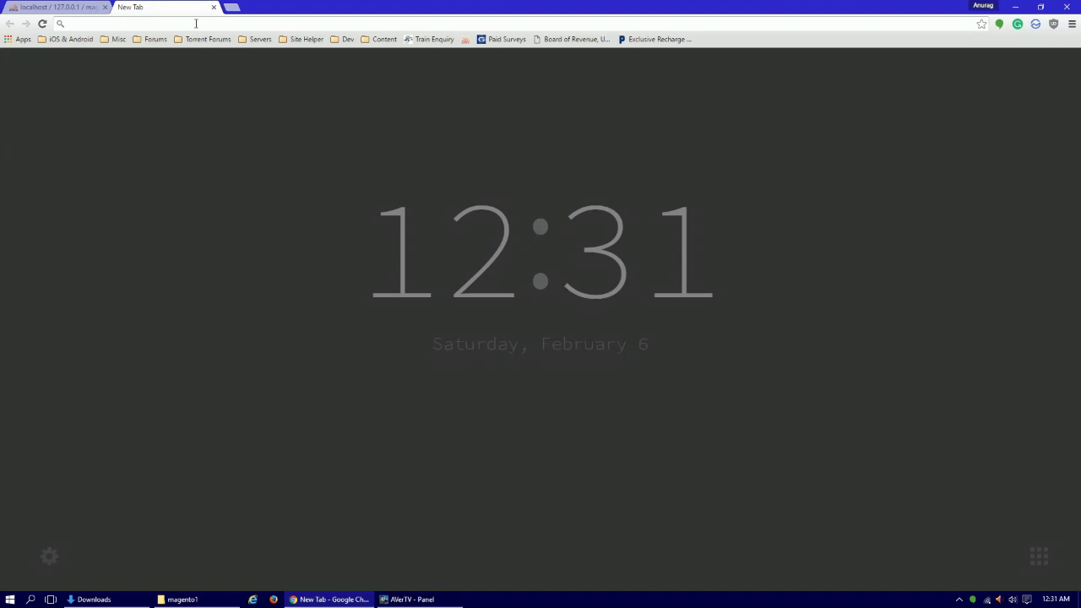
pyautogui.write('local')
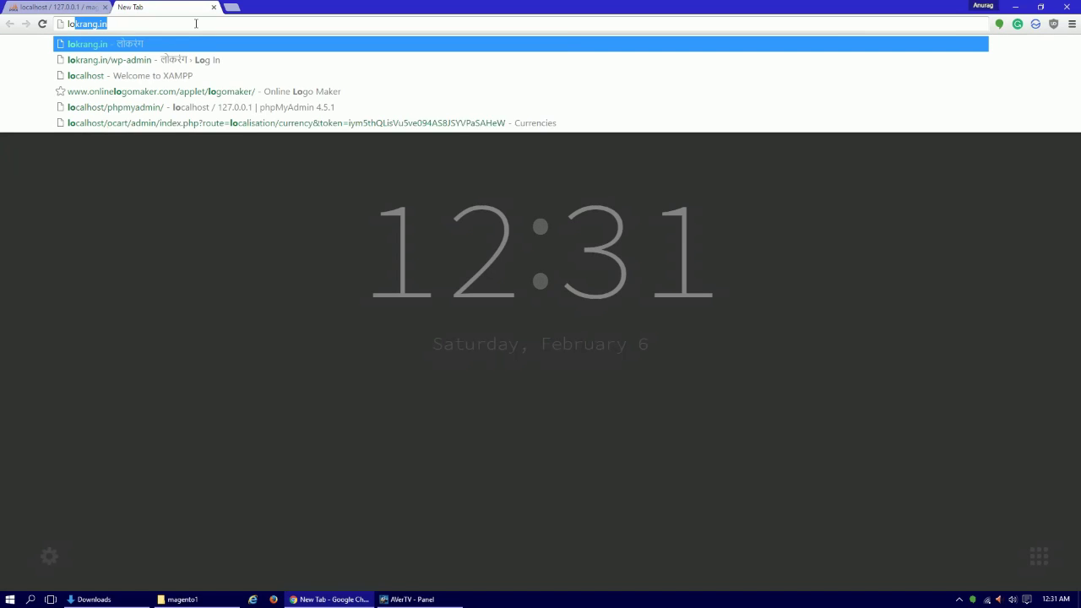
pyautogui.write('host')
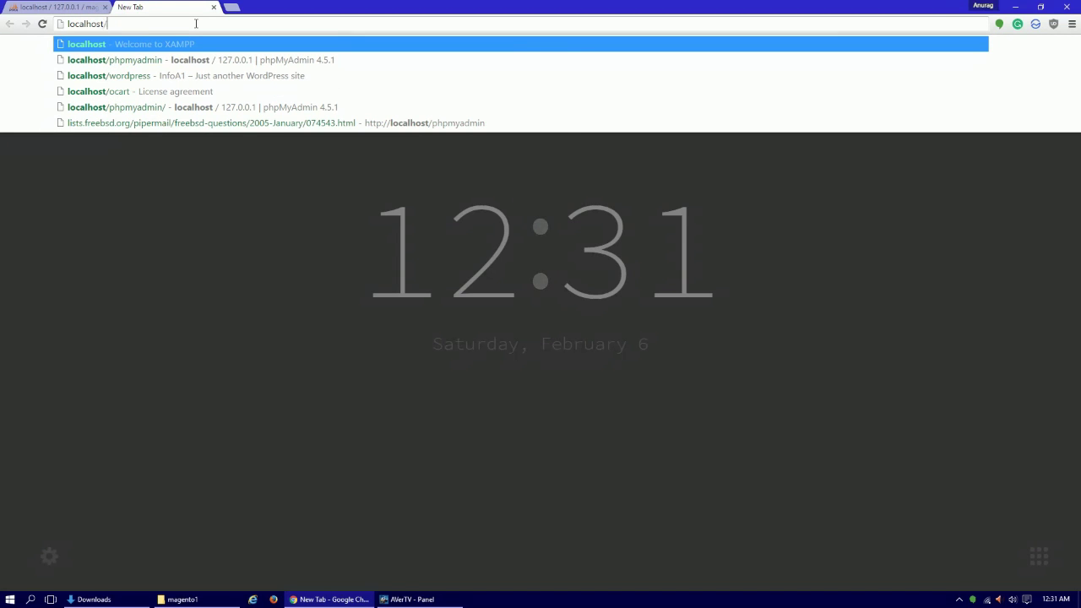
pyautogui.write('/magento1/index.php/install/')
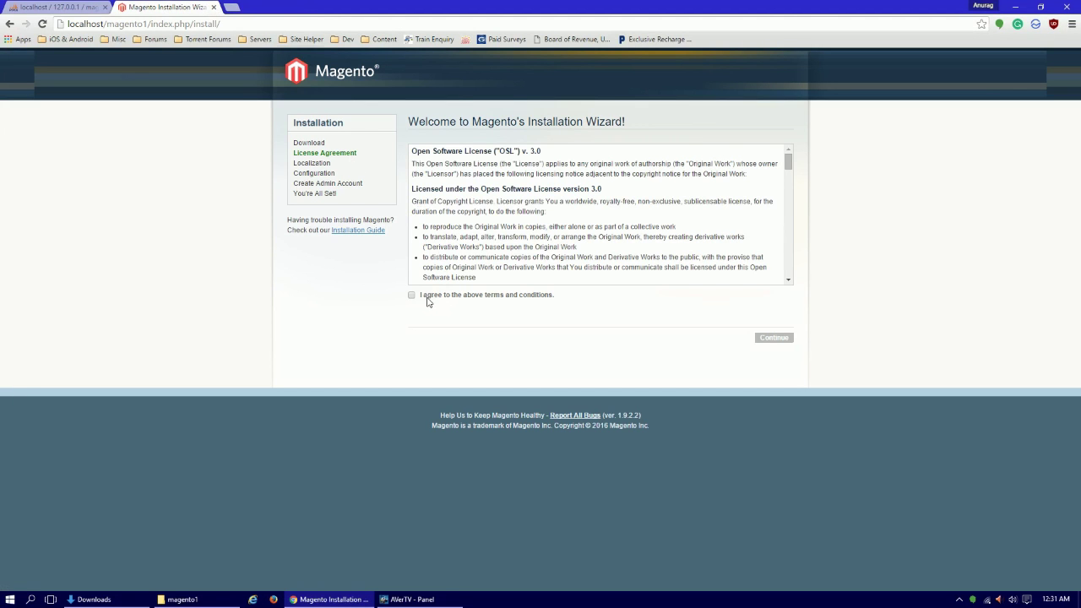
# Accept the license agreement and set the time zone to India Standard Time.
pyautogui.click(431, 297)
pyautogui.click(774, 338)
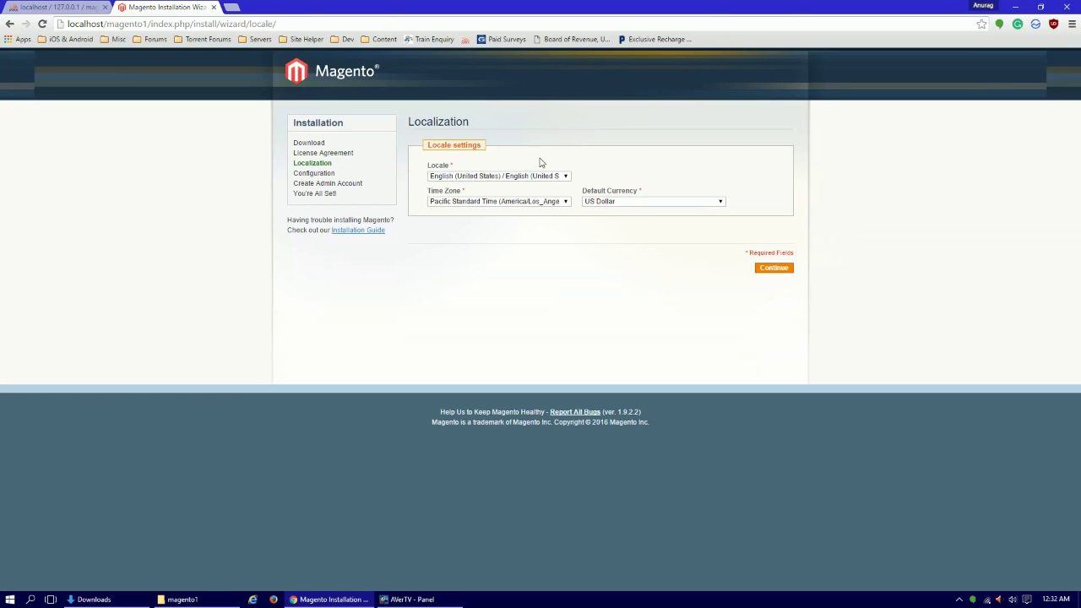
pyautogui.click(553, 203)
pyautogui.write('is')
pyautogui.press('Up')
pyautogui.press('Up')
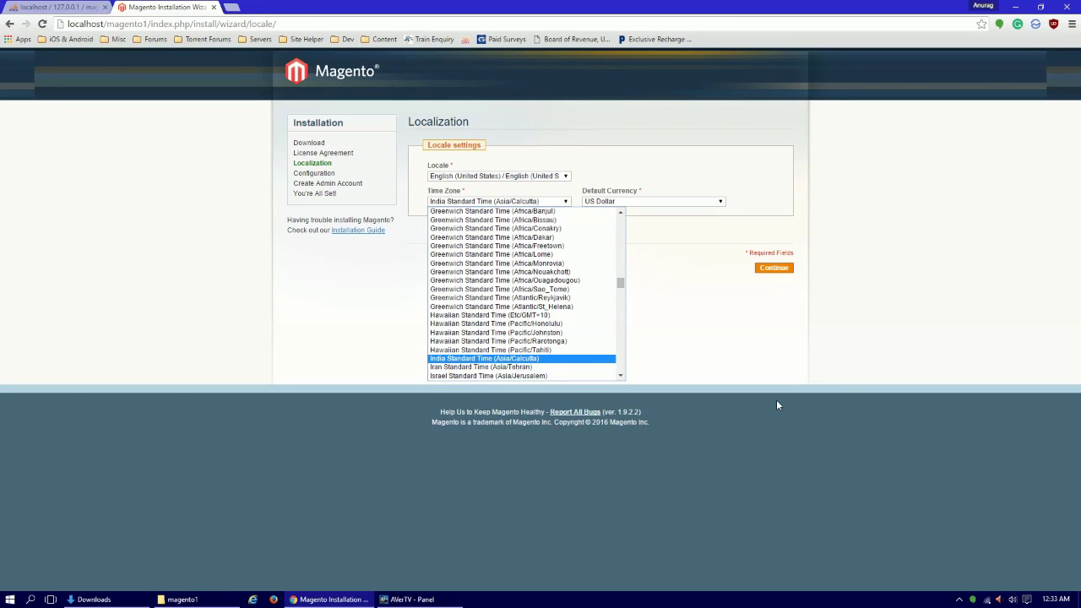
pyautogui.press('Return')
# Choose Indian Rupee as the default currency and continue to Configuration.
pyautogui.click(721, 202)
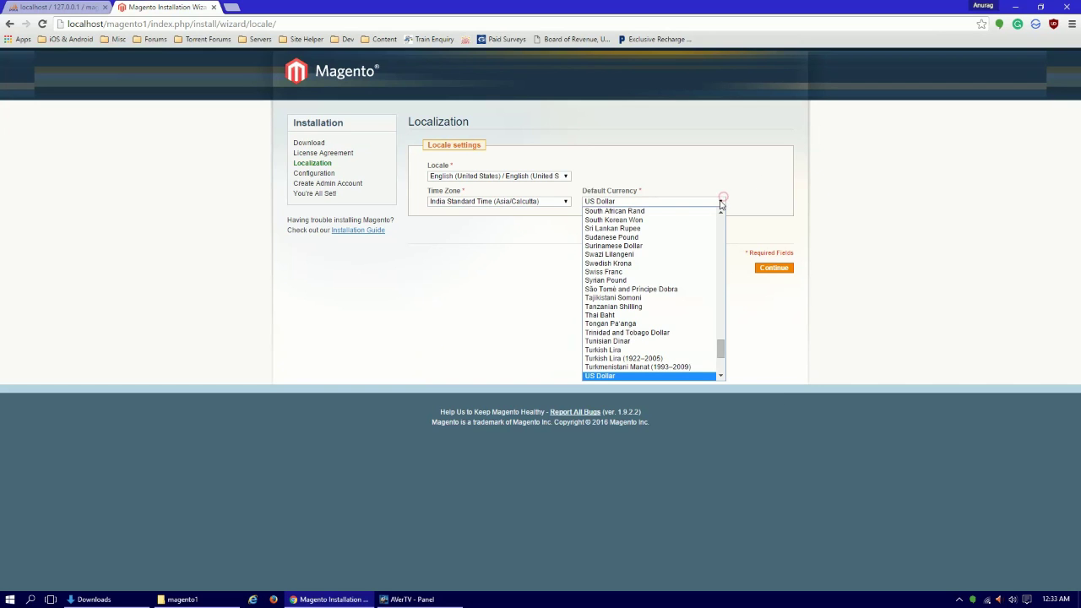
pyautogui.write('in')
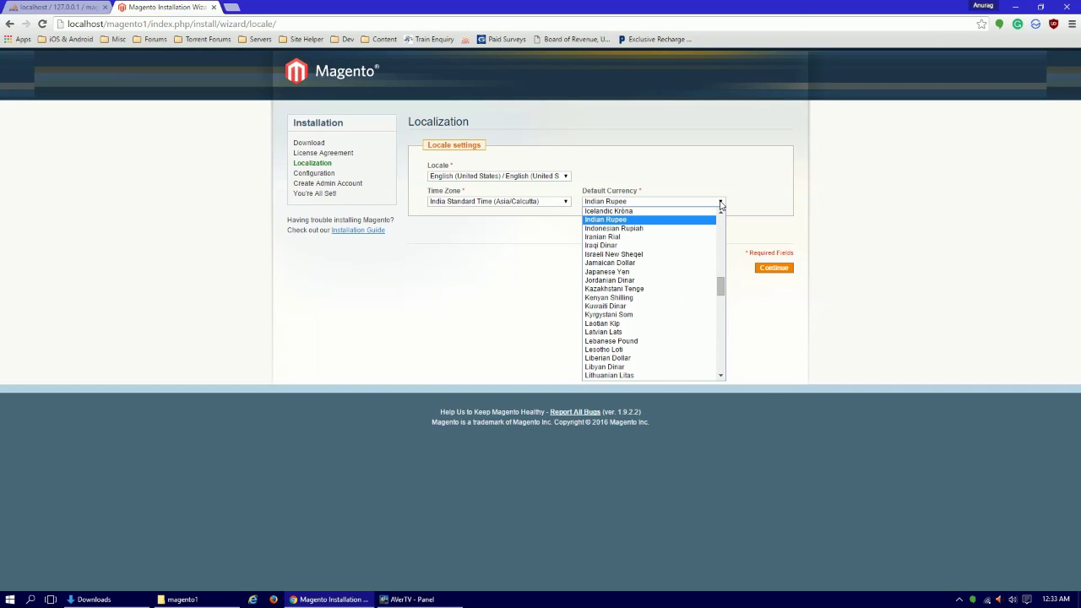
pyautogui.press('Return')
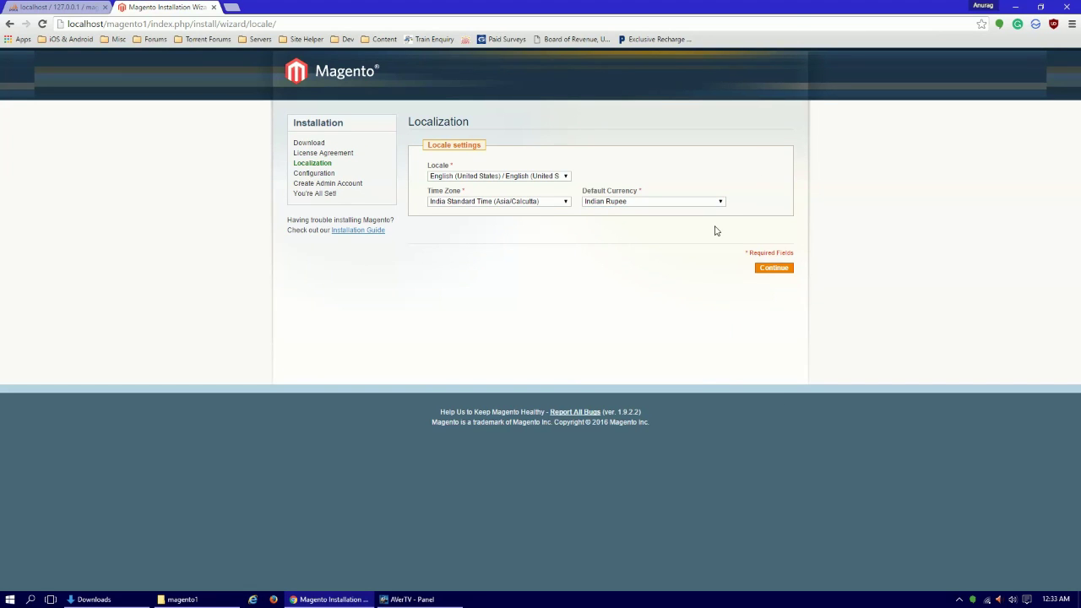
pyautogui.click(773, 268)
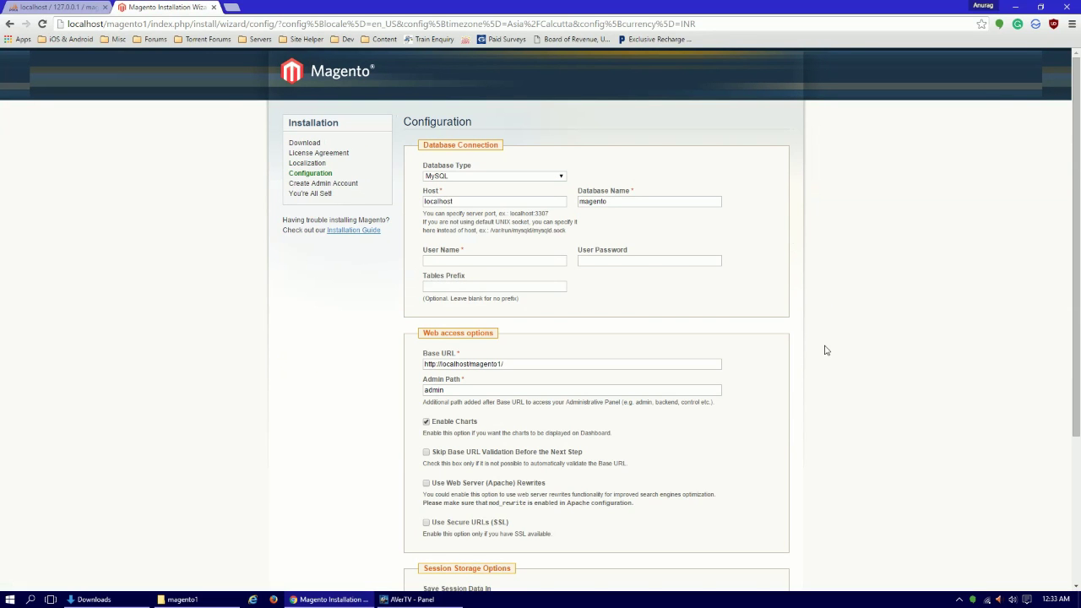
# Keep MySQL, set database name magento1 and user root, and leave the password blank.
pyautogui.click(471, 179)
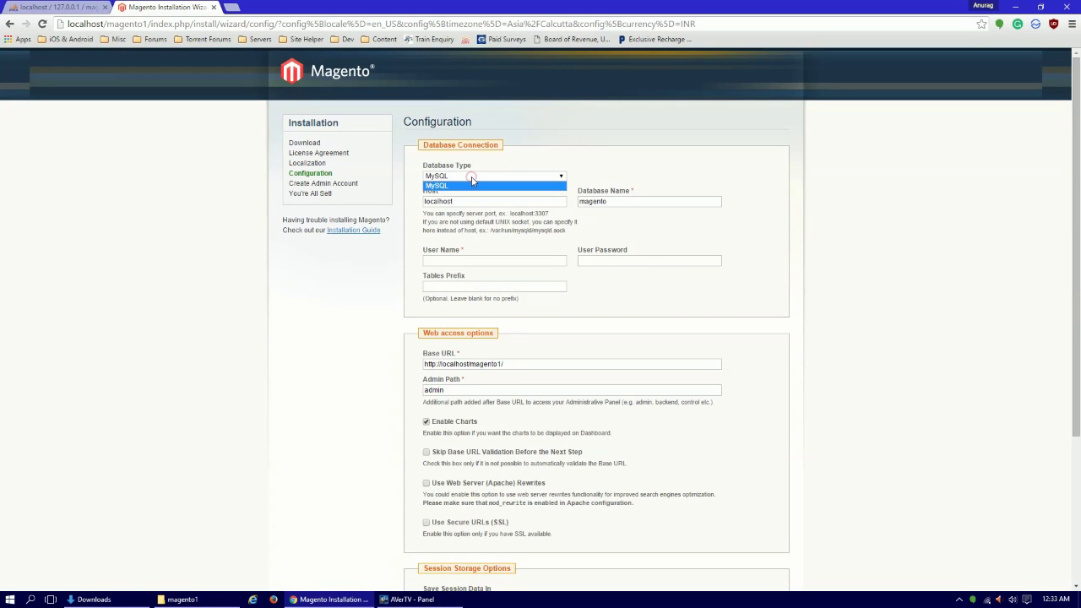
pyautogui.click(475, 169)
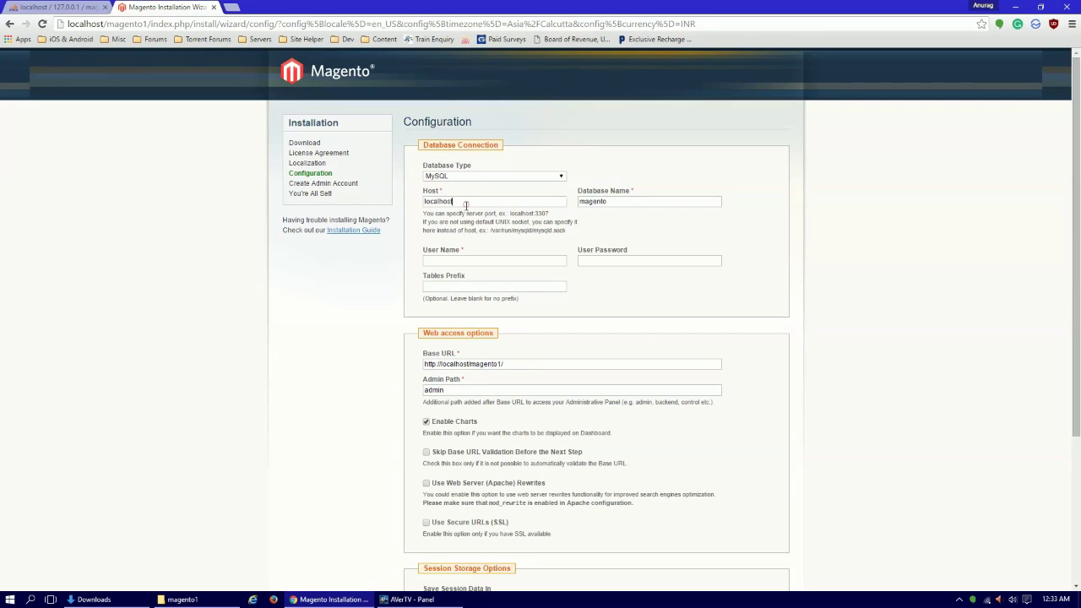
pyautogui.click(466, 205)
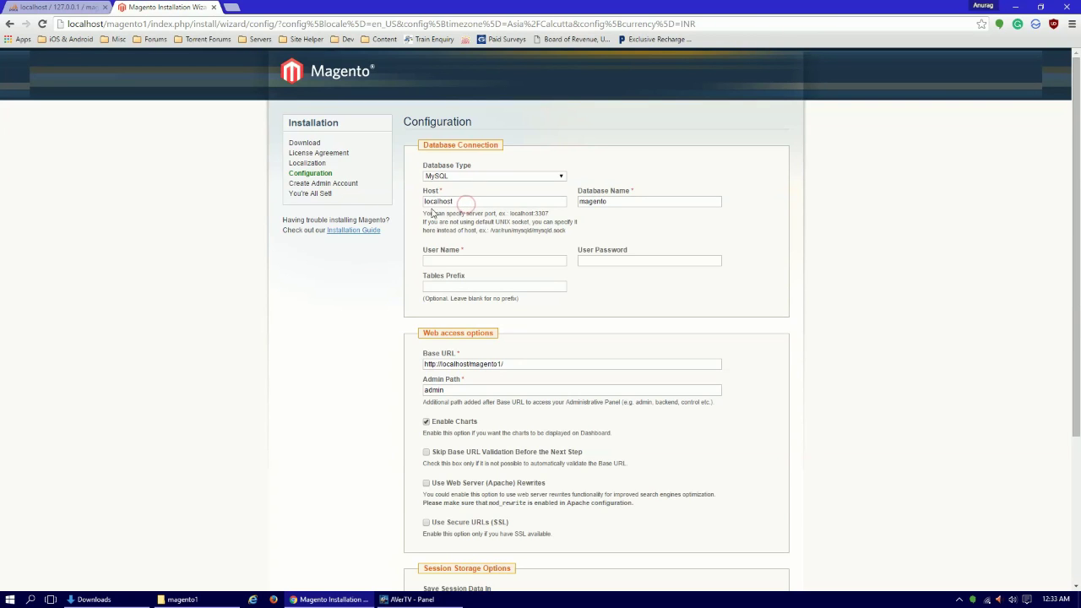
pyautogui.click(630, 201)
pyautogui.write('1')
pyautogui.click(465, 262)
pyautogui.write('root')
pyautogui.click(592, 265)
# Review the optional Tables Prefix and the Base URL settings.
pyautogui.moveTo(424, 277); pyautogui.dragTo(496, 299)
pyautogui.click(474, 299)
pyautogui.click(498, 300)
pyautogui.scroll(-1, 497, 300)
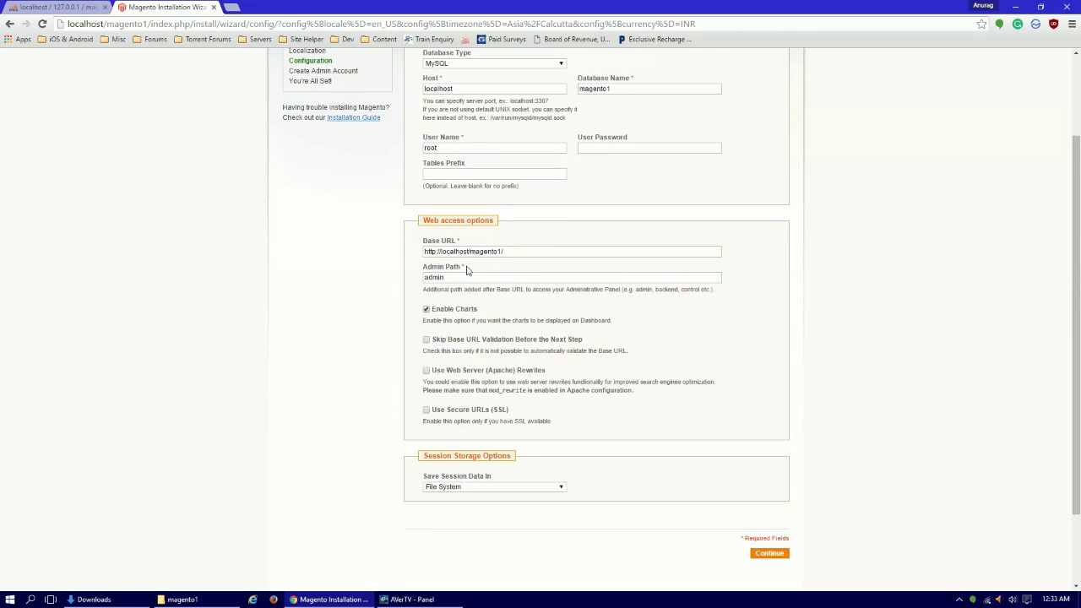
pyautogui.moveTo(425, 250); pyautogui.dragTo(507, 251)
pyautogui.click(505, 251)
pyautogui.scroll(-2, 494, 378)
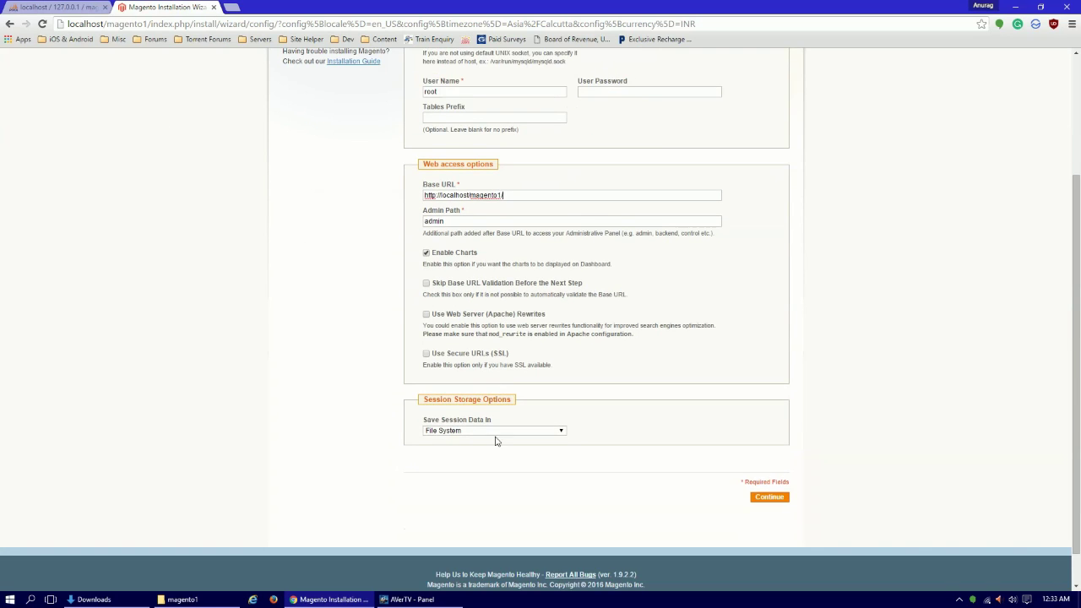
pyautogui.scroll(3, 387, 409)
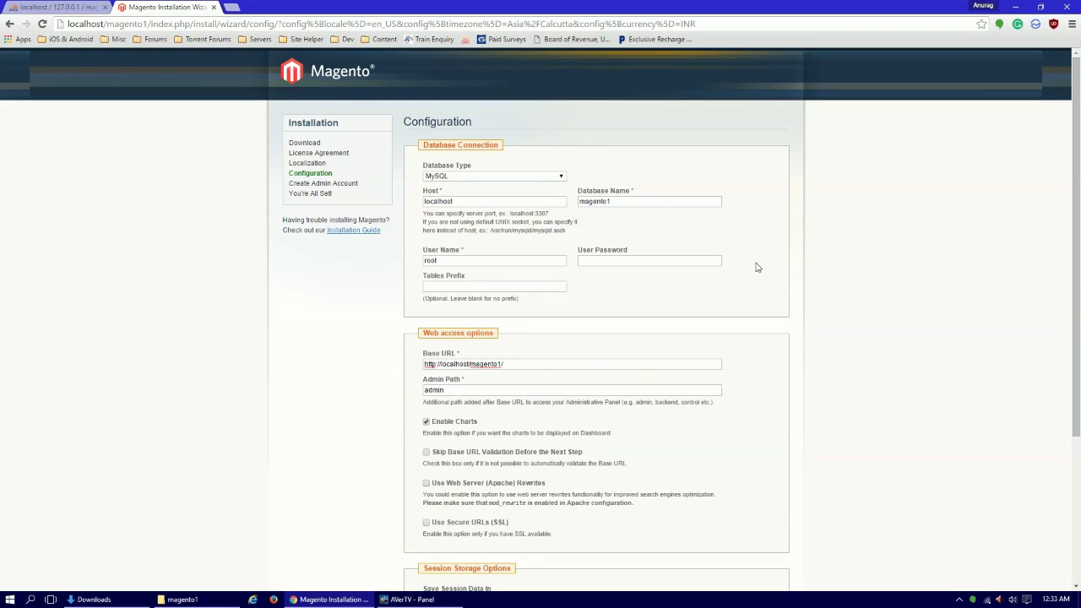
pyautogui.scroll(-2, 704, 374)
# Submit the configuration and select 'localhost' in the rejected Base URL.
pyautogui.click(784, 460)
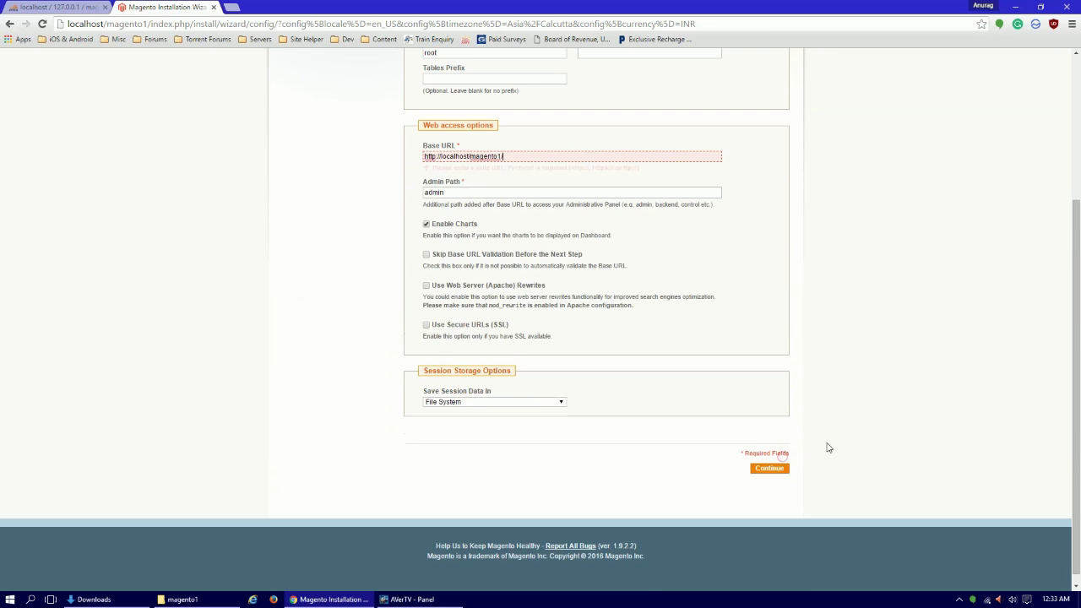
pyautogui.scroll(1, 585, 305)
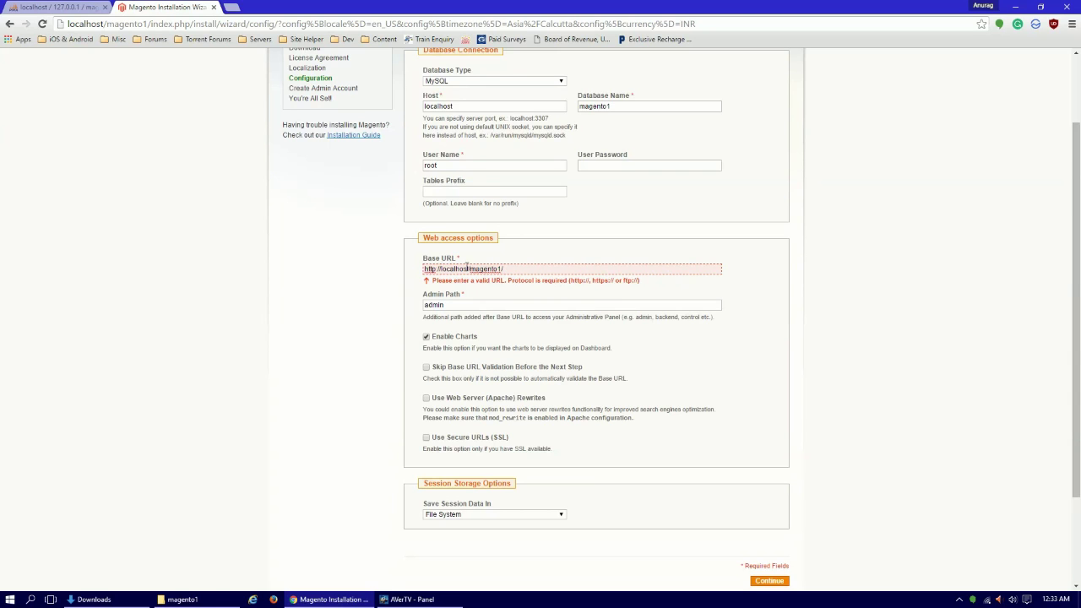
pyautogui.moveTo(470, 269); pyautogui.dragTo(441, 269)
# Load 127.0.0.1 in a new Chrome tab to show the XAMPP dashboard.
pyautogui.hotkey('ctrl', 't')
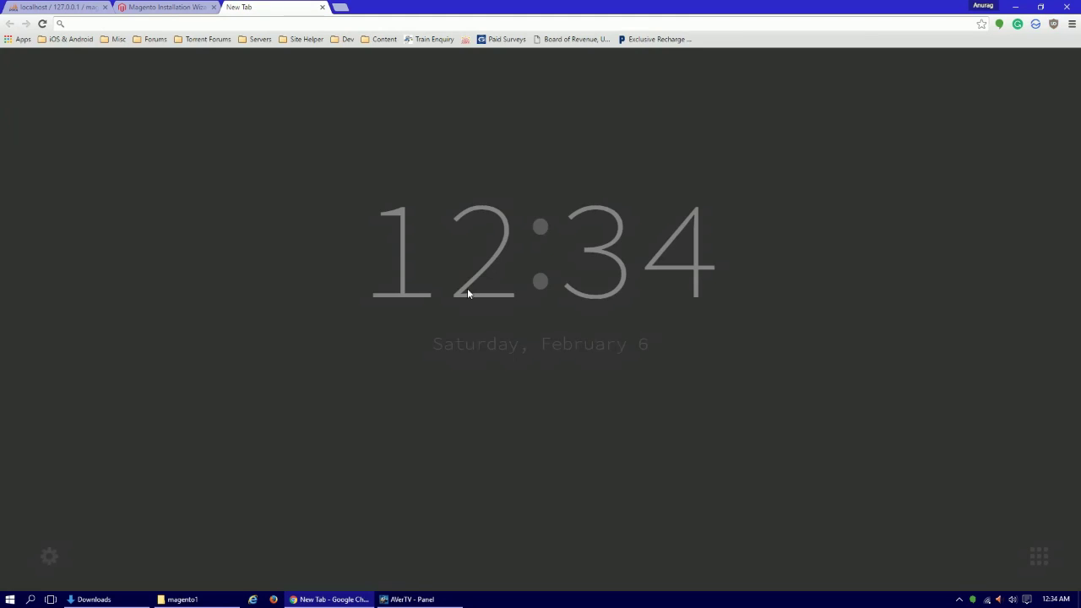
pyautogui.write('127.')
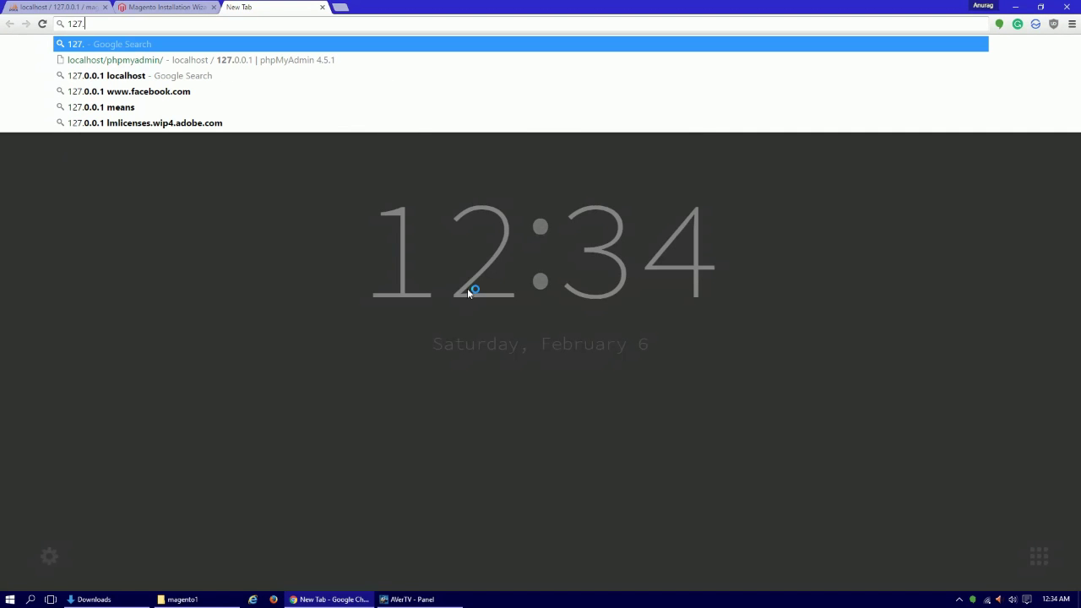
pyautogui.write('0.0.1')
pyautogui.press('Return')
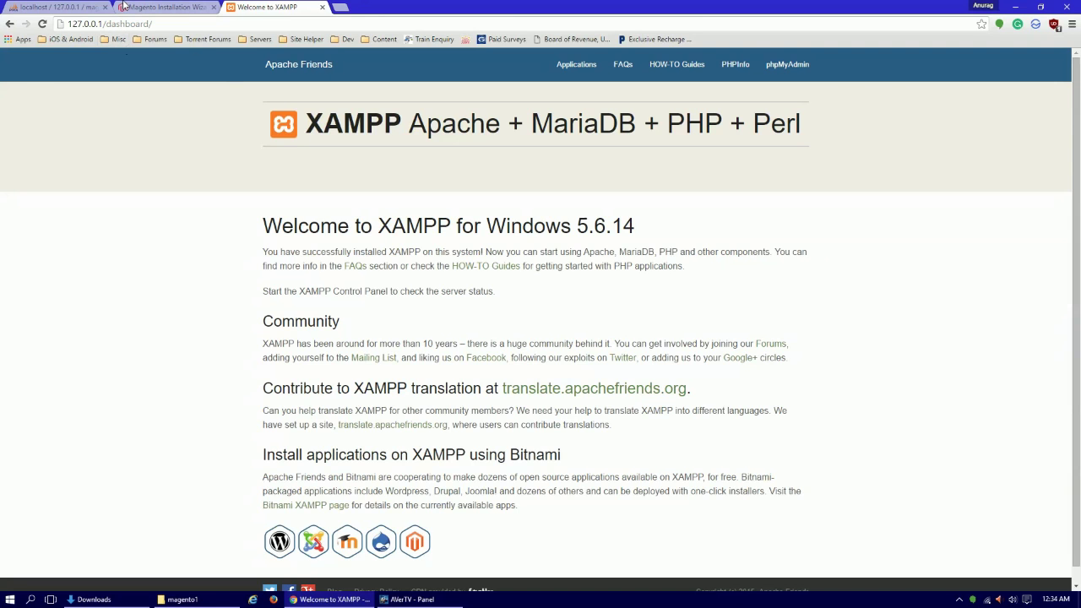
# Compare the phpMyAdmin tab's localhost address with the 127.0.0.1 address.
pyautogui.click(93, 7)
pyautogui.doubleClick(97, 23)
pyautogui.click(267, 140)
pyautogui.click(249, 6)
pyautogui.doubleClick(100, 23)
# Replace localhost with 127.0.0.1 in the Base URL and submit the configuration.
pyautogui.click(160, 7)
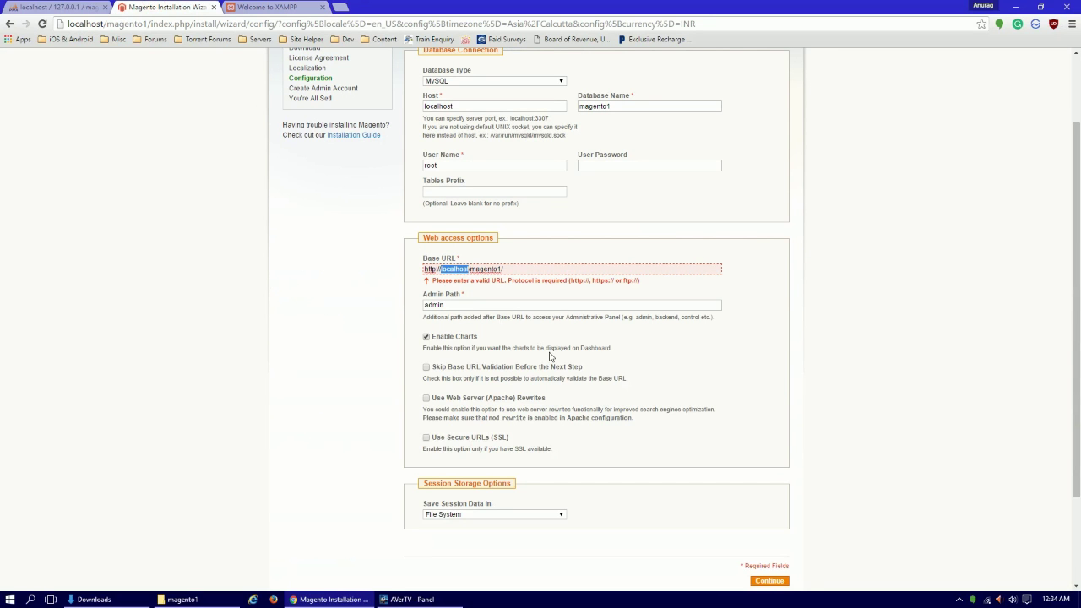
pyautogui.write('127.0.0.1')
pyautogui.scroll(1, 845, 140)
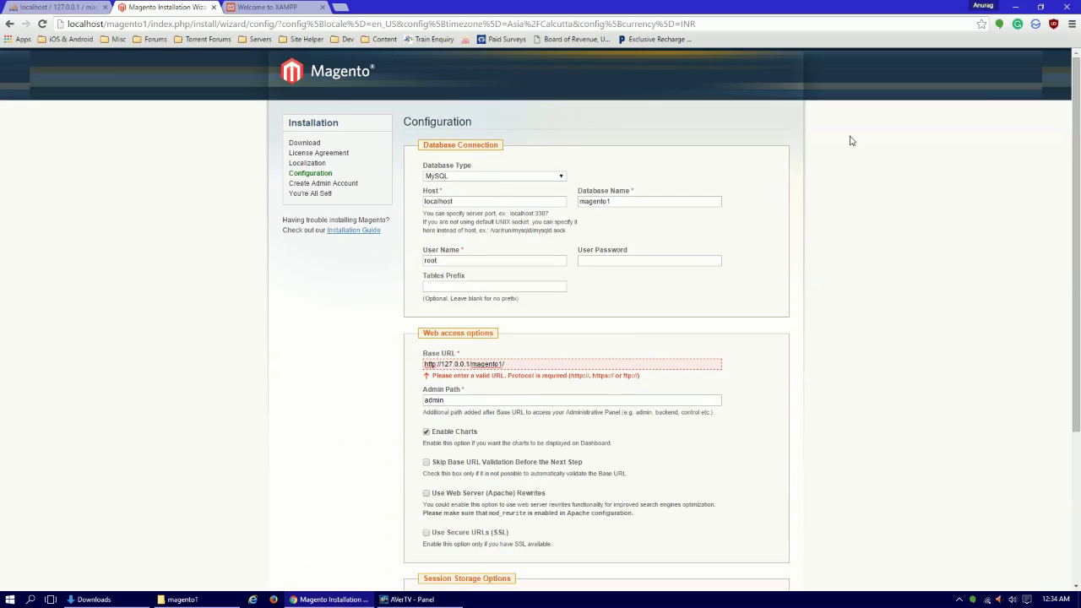
pyautogui.scroll(-2, 726, 300)
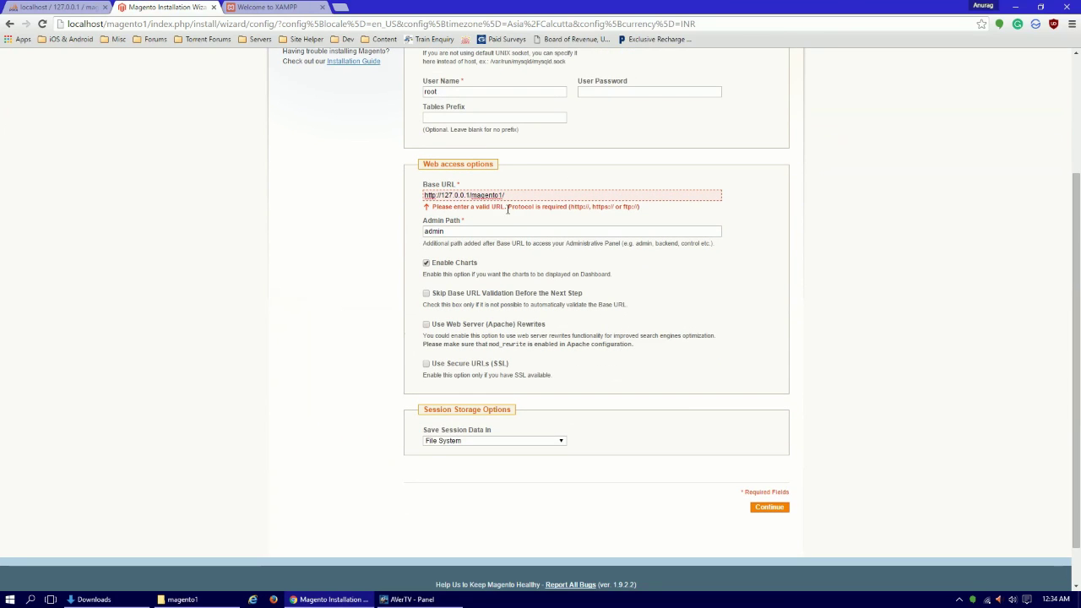
pyautogui.click(775, 513)
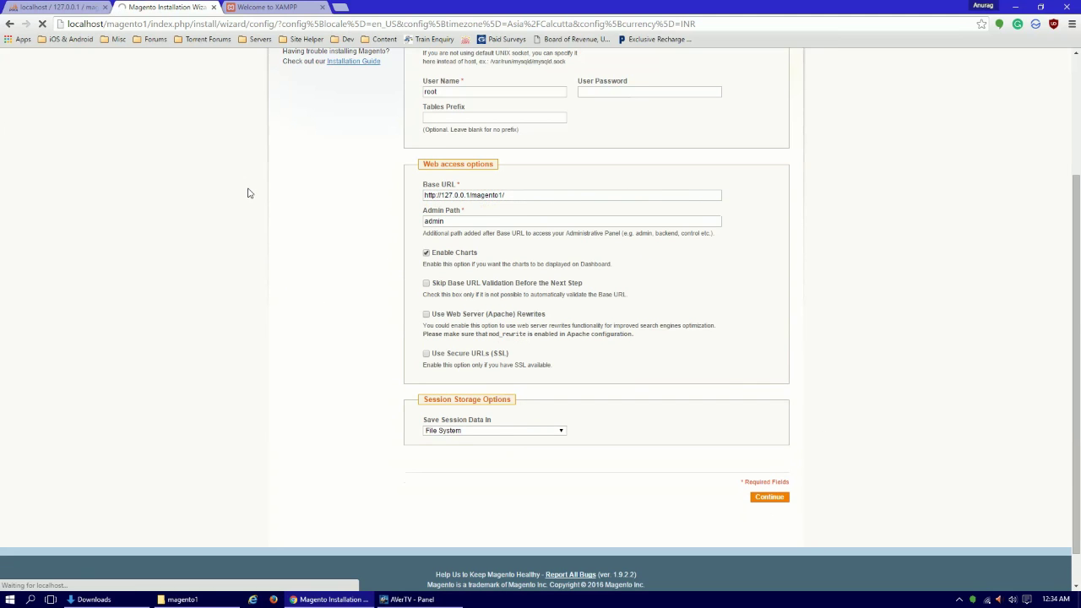
pyautogui.click(250, 7)
pyautogui.click(182, 6)
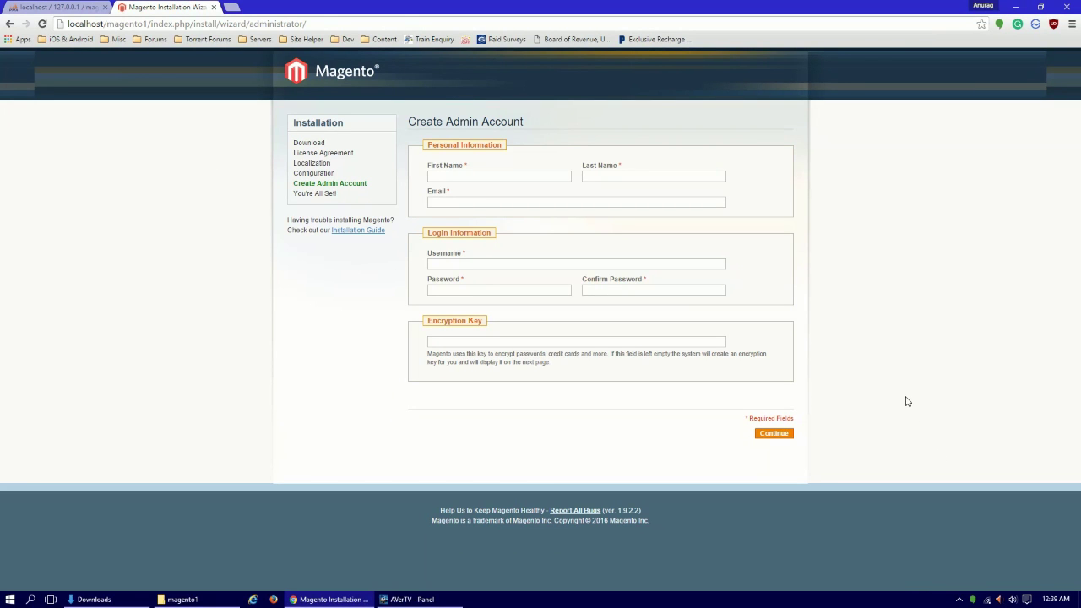
# Enter the admin's first name, dismissing an accidental search prompt.
pyautogui.click(468, 176)
pyautogui.write('A')
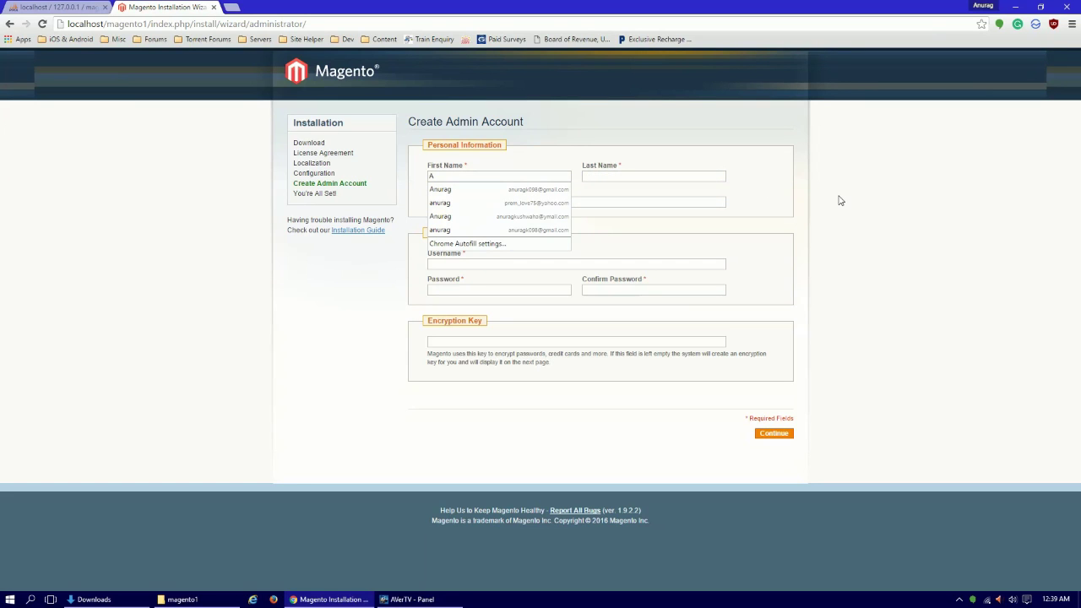
pyautogui.write('nurag')
pyautogui.press('Tab')
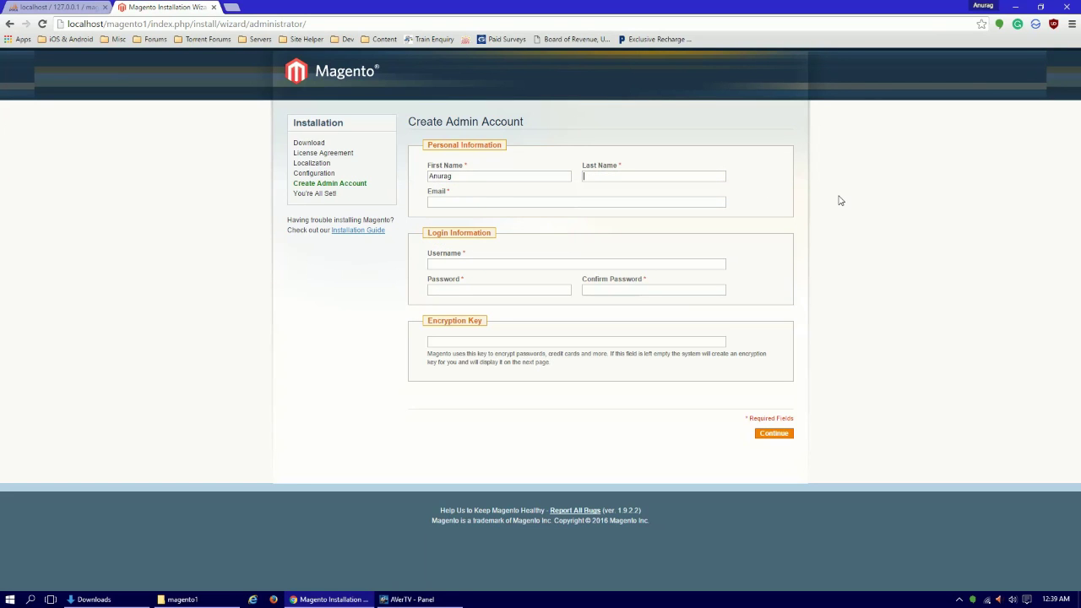
pyautogui.hotkey('ctrl', 'k')
pyautogui.write('ush')
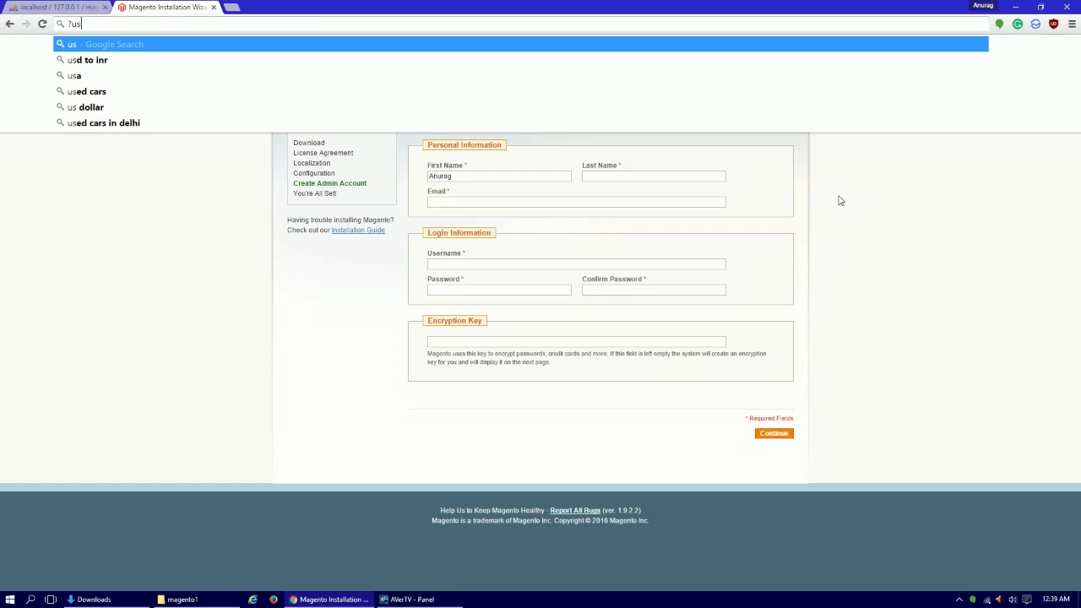
pyautogui.press('BackSpace')
pyautogui.press('BackSpace')
pyautogui.press('BackSpace')
pyautogui.press('BackSpace')
pyautogui.press('Tab')
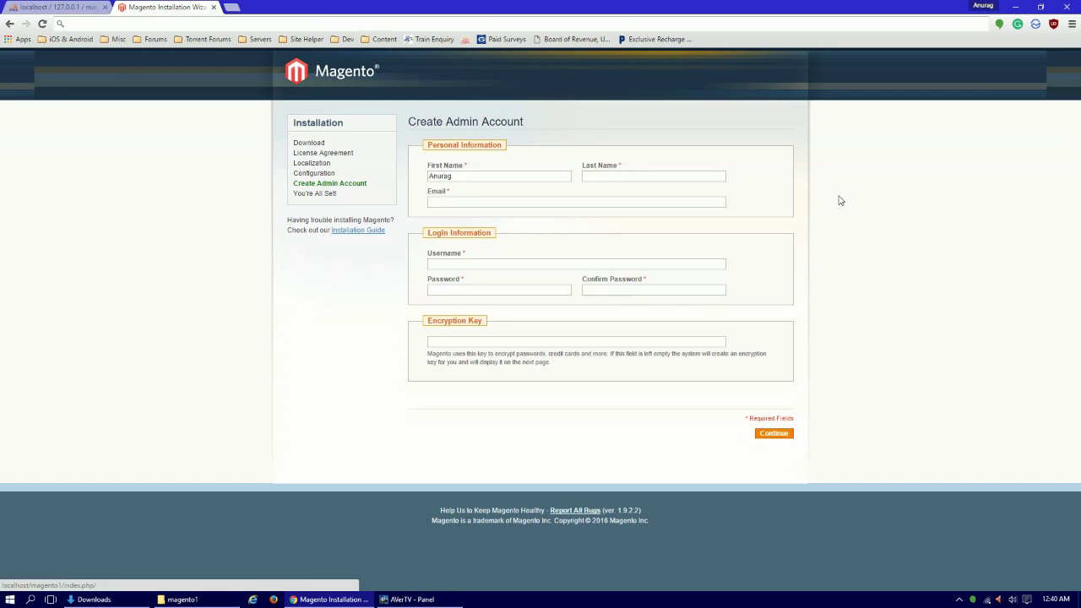
# Fill in the admin's last name and e-mail address.
pyautogui.click(653, 172)
pyautogui.write('Ku')
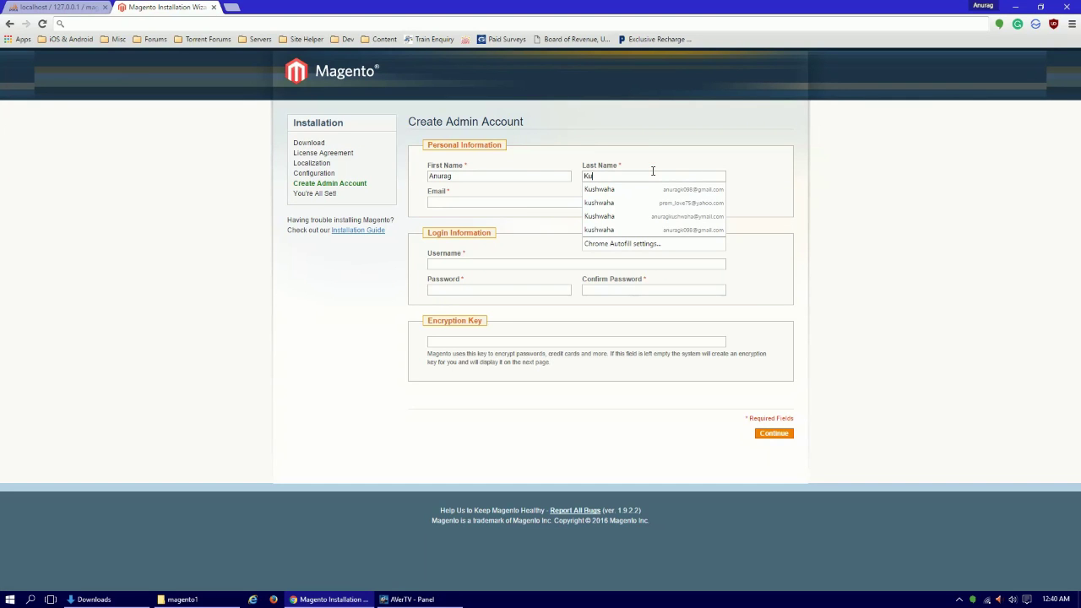
pyautogui.press('Down')
pyautogui.press('Return')
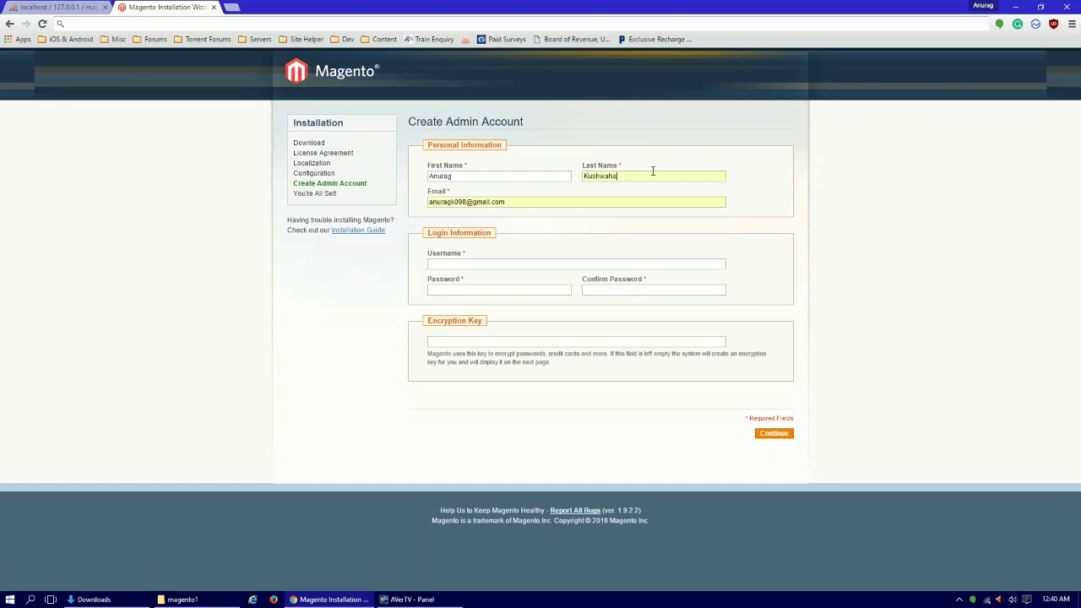
pyautogui.press('Tab')
pyautogui.press('BackSpace')
# Set username admin, enter the password, and submit the admin account.
pyautogui.press('Tab')
pyautogui.write('admin')
pyautogui.press('BackSpace')
pyautogui.press('BackSpace')
pyautogui.press('BackSpace')
pyautogui.press('BackSpace')
pyautogui.press('BackSpace')
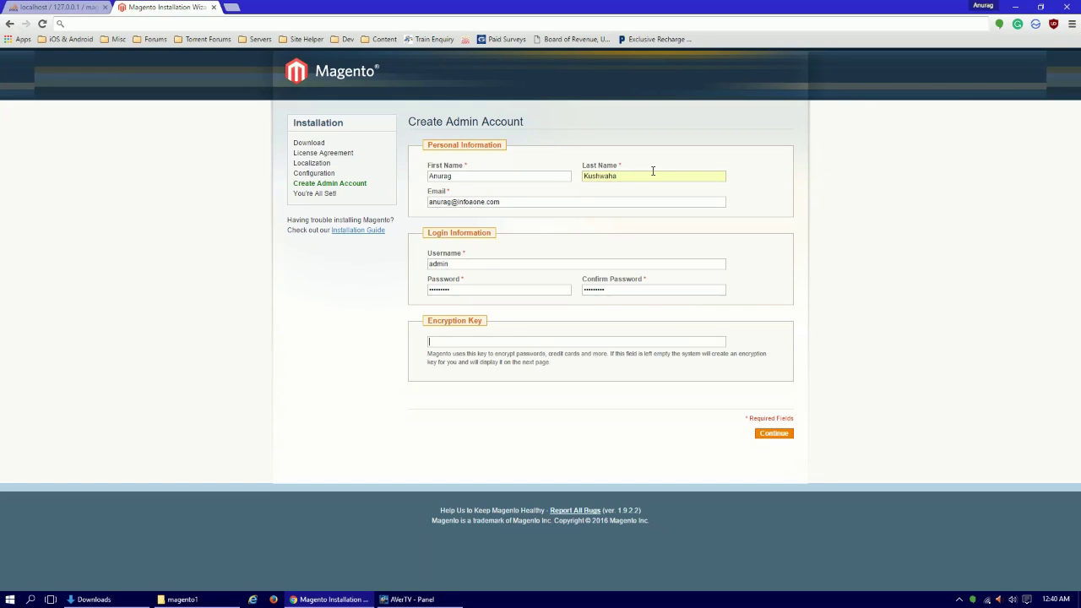
pyautogui.click(459, 344)
pyautogui.click(785, 441)
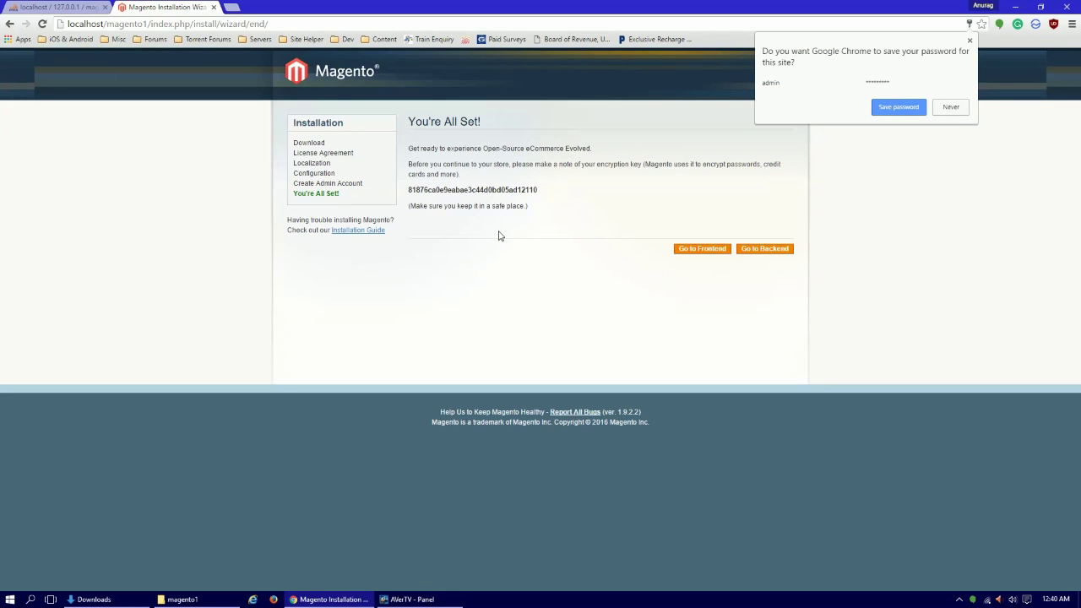
pyautogui.click(494, 230)
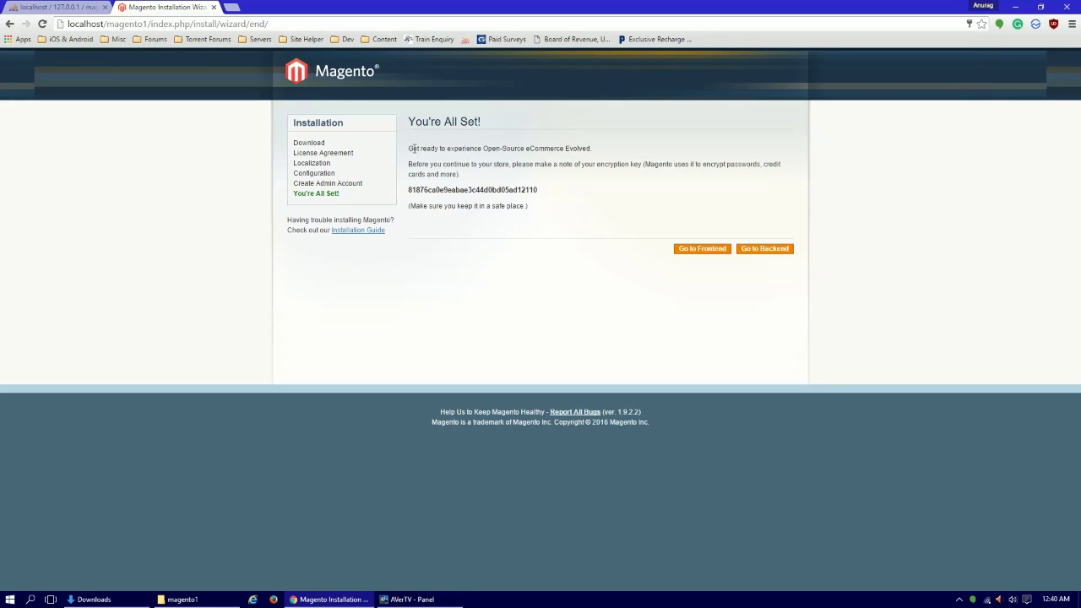
pyautogui.moveTo(413, 148); pyautogui.dragTo(564, 148)
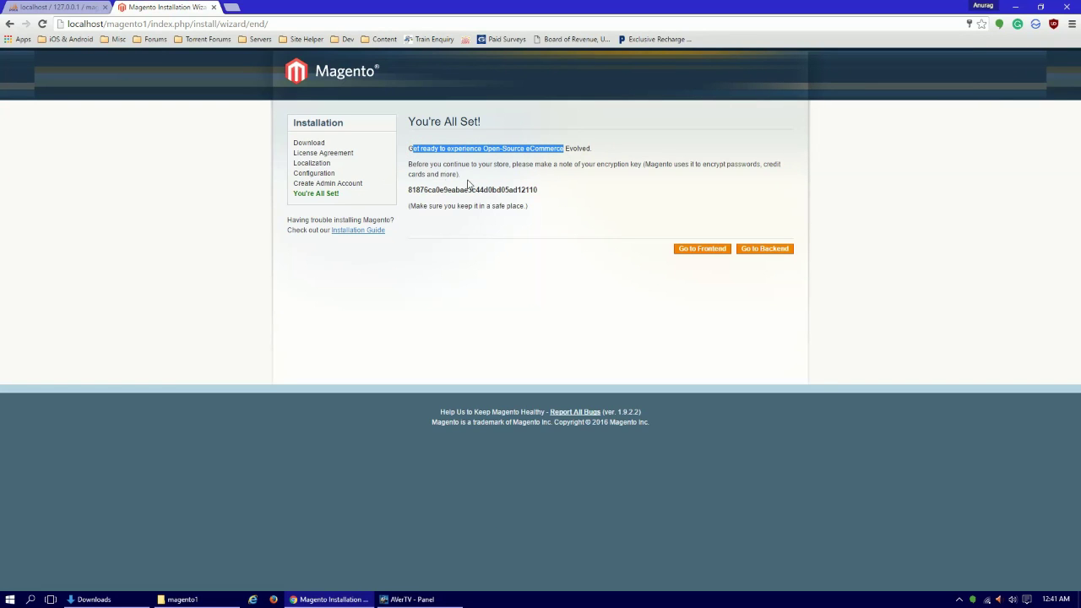
pyautogui.click(426, 163)
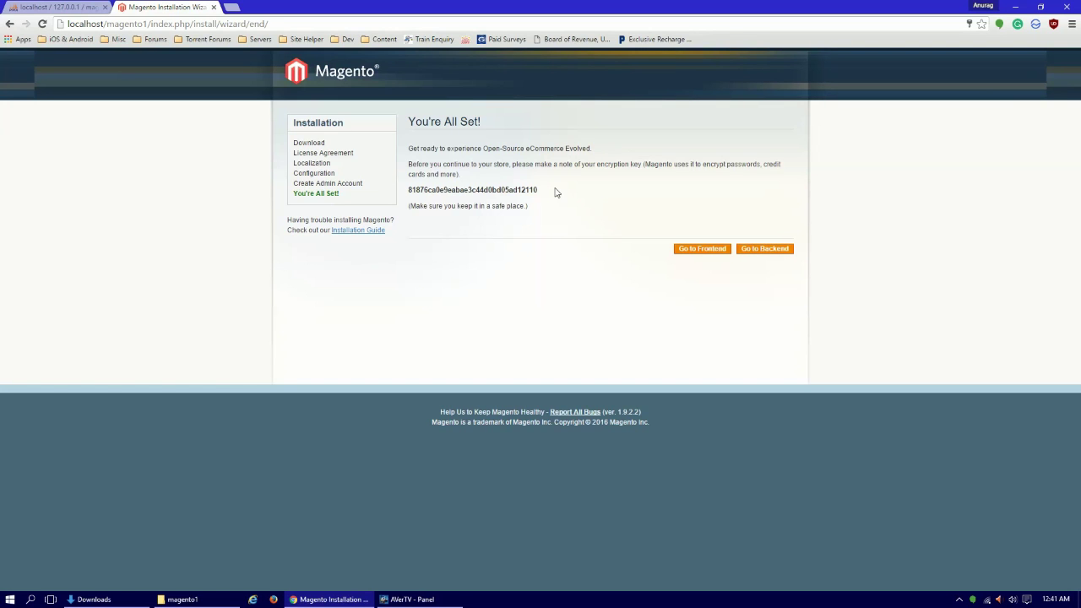
# Open the admin backend login and submit the admin credentials.
pyautogui.click(755, 250)
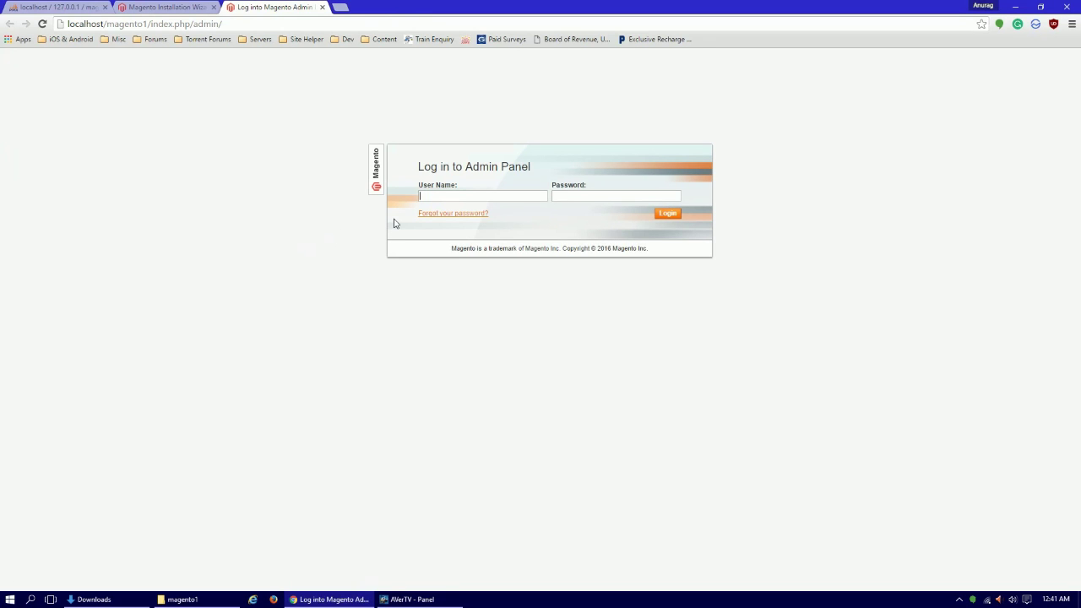
pyautogui.write('adminadmin1')
pyautogui.click(664, 216)
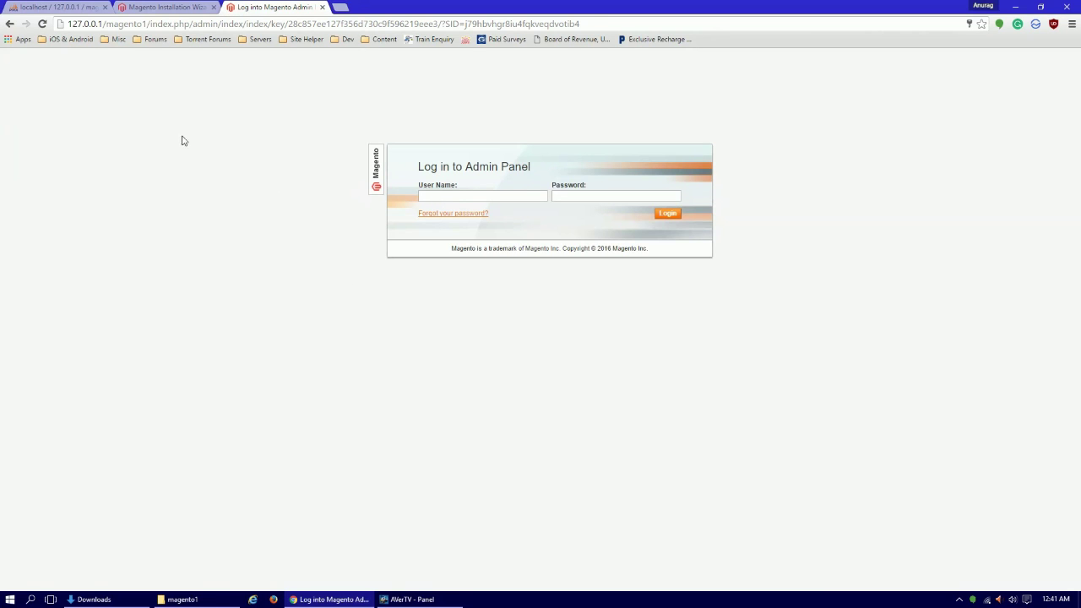
# Re-enter the admin credentials to log in, then close the installation wizard tab.
pyautogui.moveTo(67, 25); pyautogui.dragTo(102, 24)
pyautogui.click(453, 195)
pyautogui.write('adminadmi2')
pyautogui.press('Return')
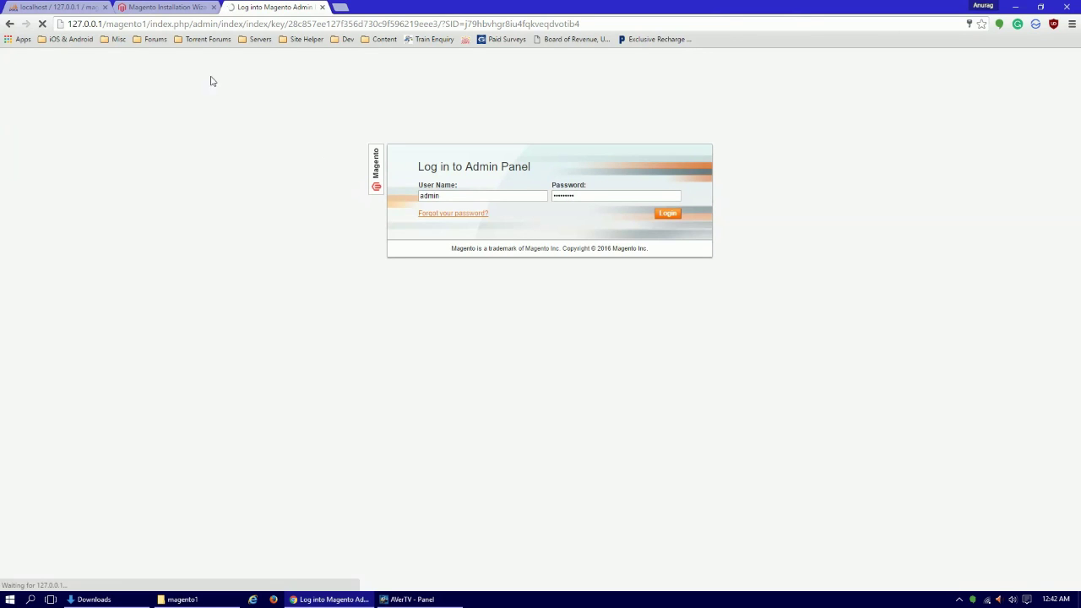
pyautogui.click(174, 7)
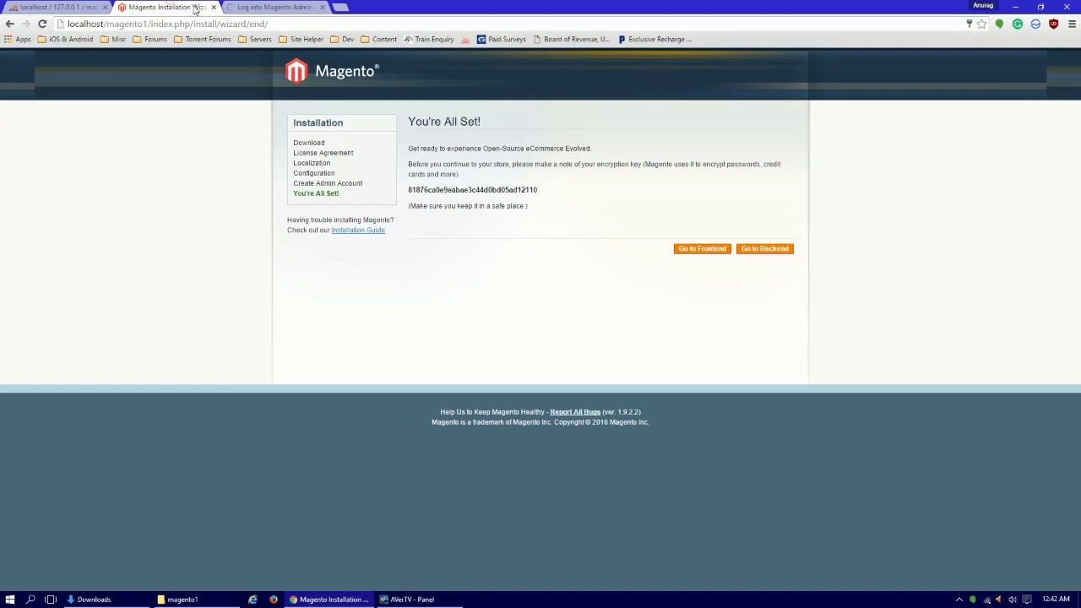
pyautogui.click(213, 8)
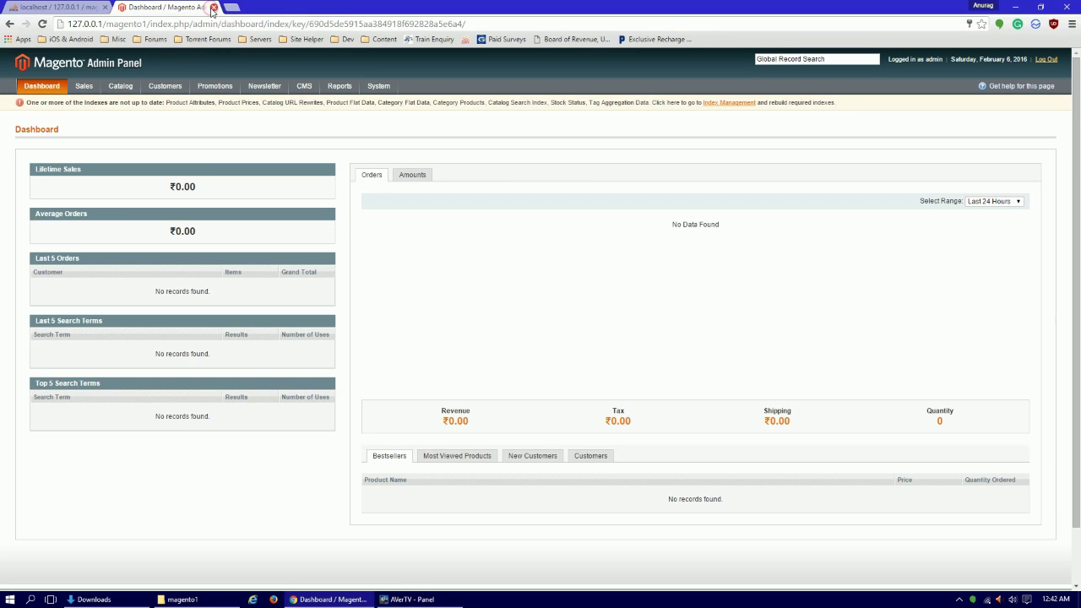
# Highlight the 127.0.0.1 host in the admin Dashboard's address bar.
pyautogui.moveTo(256, 115)
pyautogui.moveTo(68, 23); pyautogui.dragTo(102, 24)
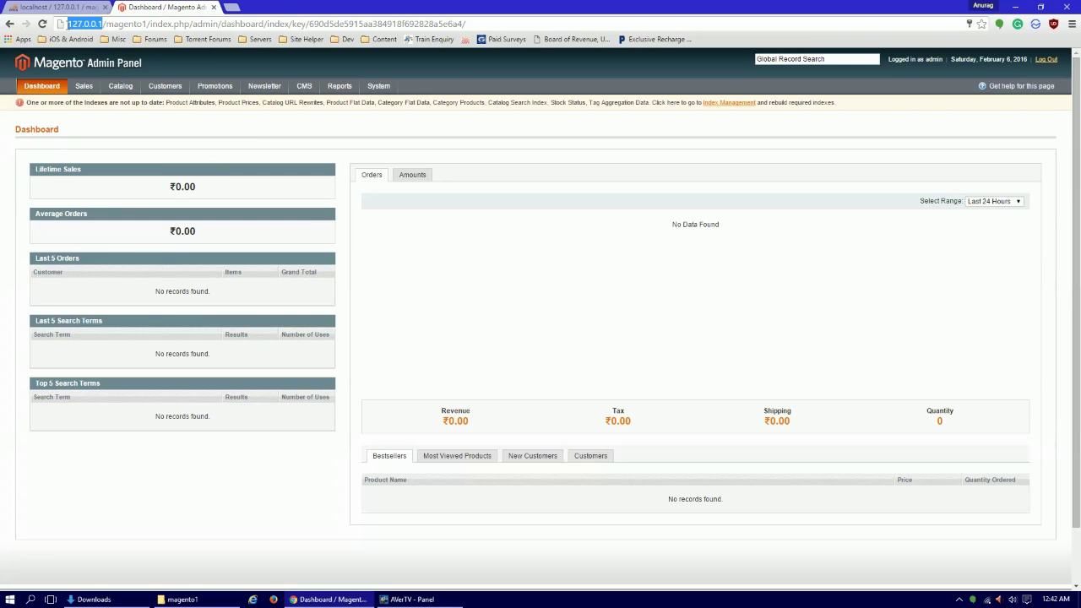
pyautogui.click(93, 23)
pyautogui.moveTo(101, 24); pyautogui.dragTo(65, 21)
pyautogui.click(96, 24)
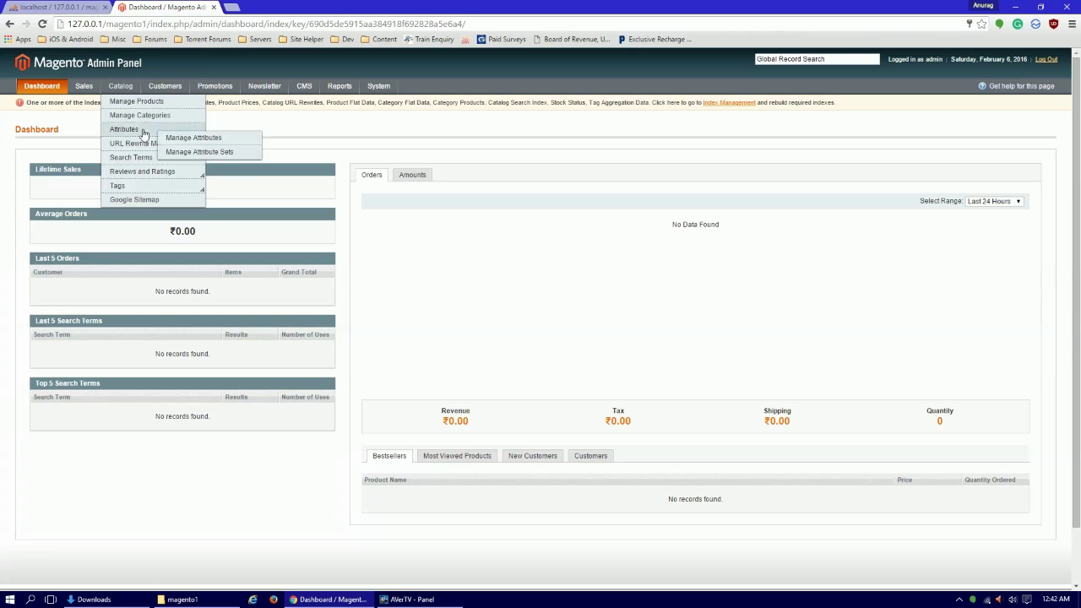
pyautogui.moveTo(103, 21); pyautogui.dragTo(72, 23)
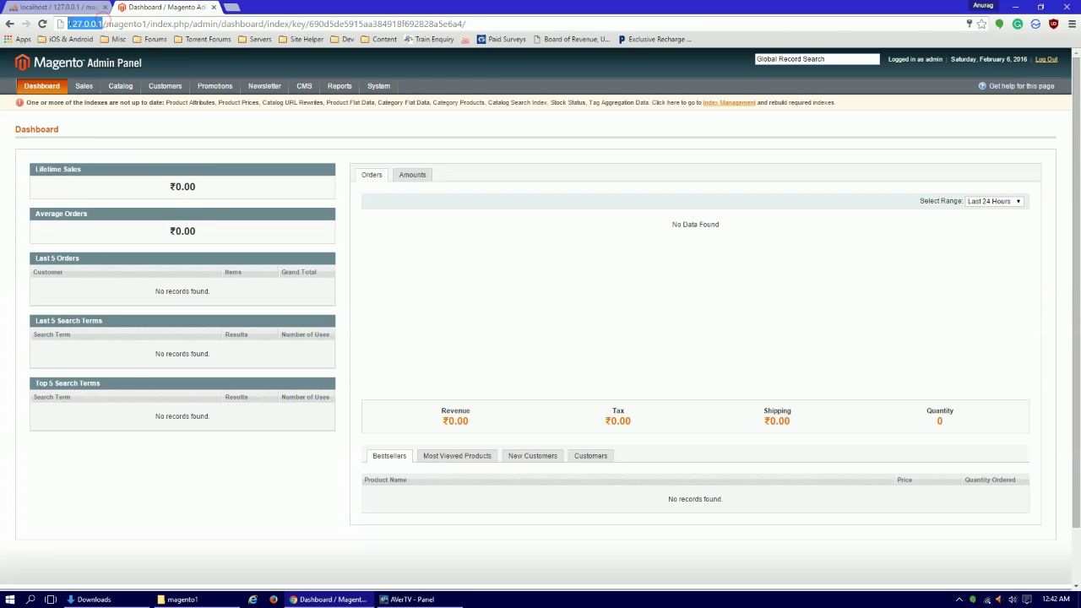
# Load localhost/magento1 in a new tab, showing the default storefront at 127.0.0.1/magento1.
pyautogui.click(230, 7)
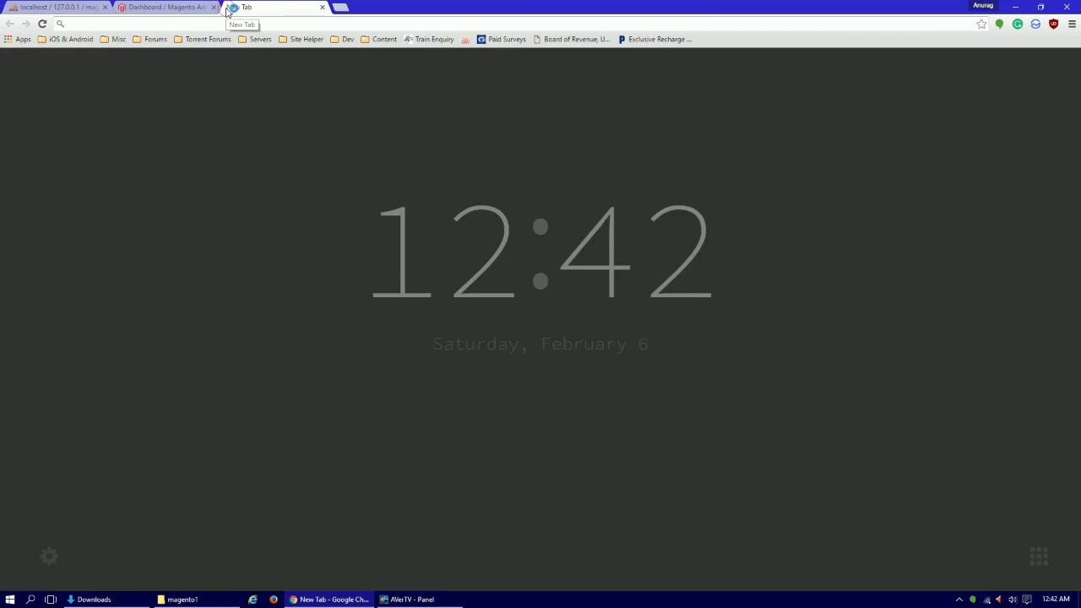
pyautogui.write('lo')
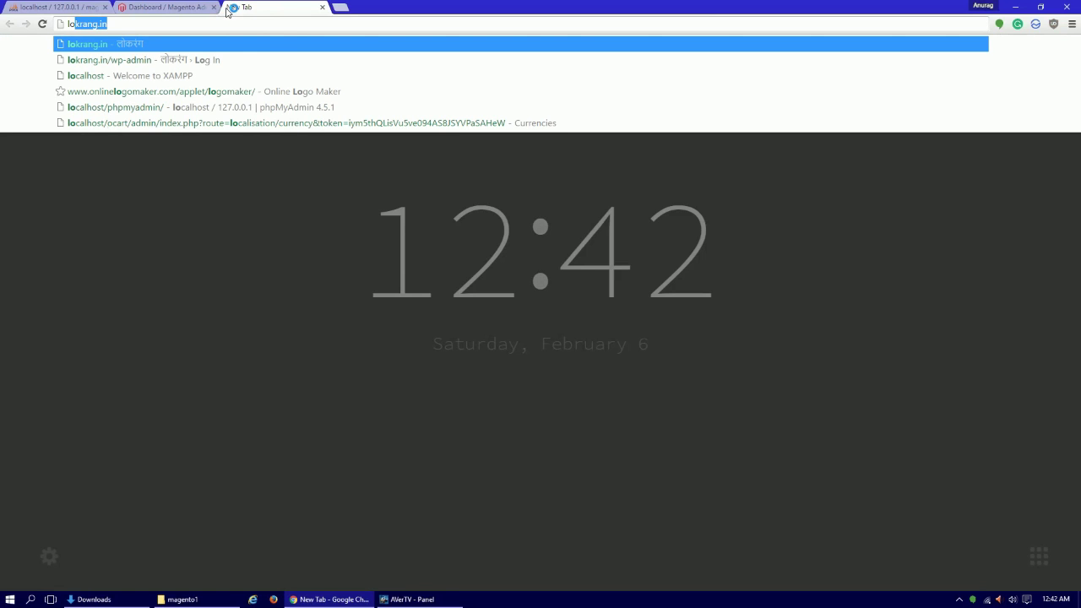
pyautogui.write('cal')
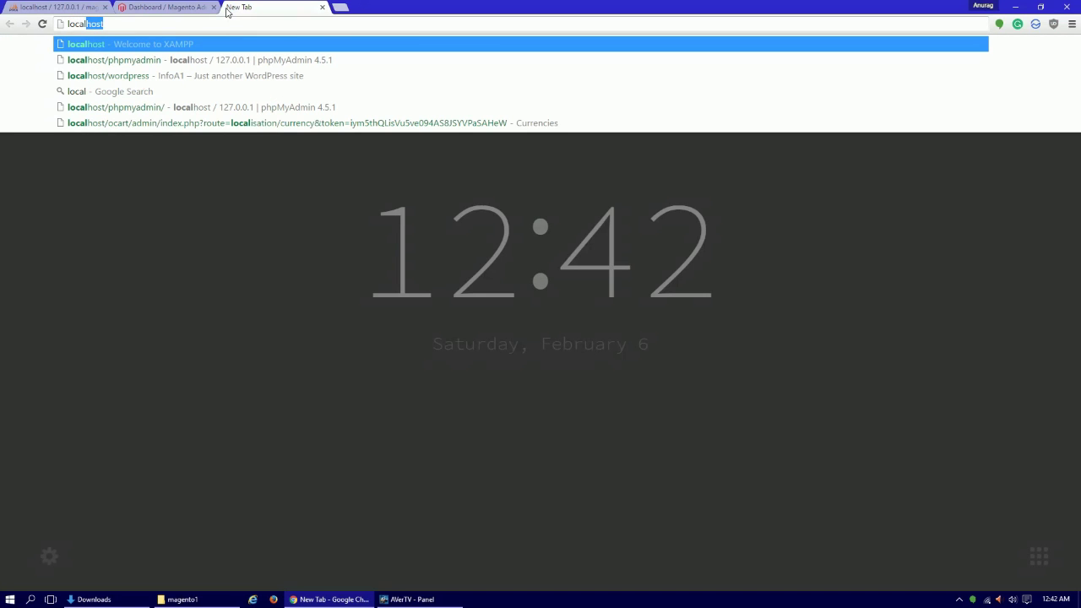
pyautogui.write('host/')
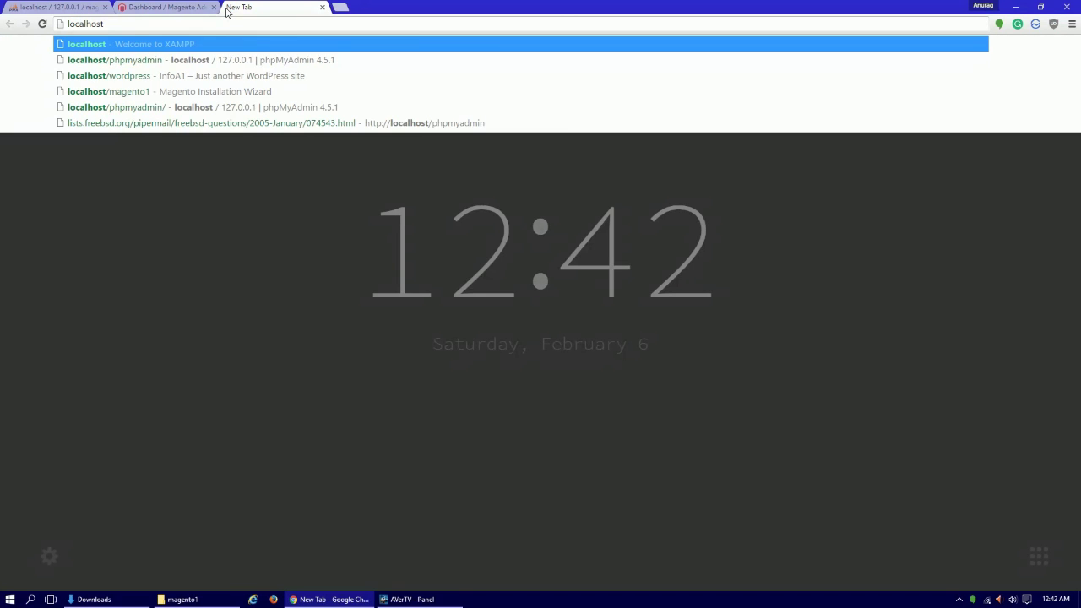
pyautogui.press('Down')
pyautogui.press('Down')
pyautogui.press('Down')
pyautogui.press('Return')
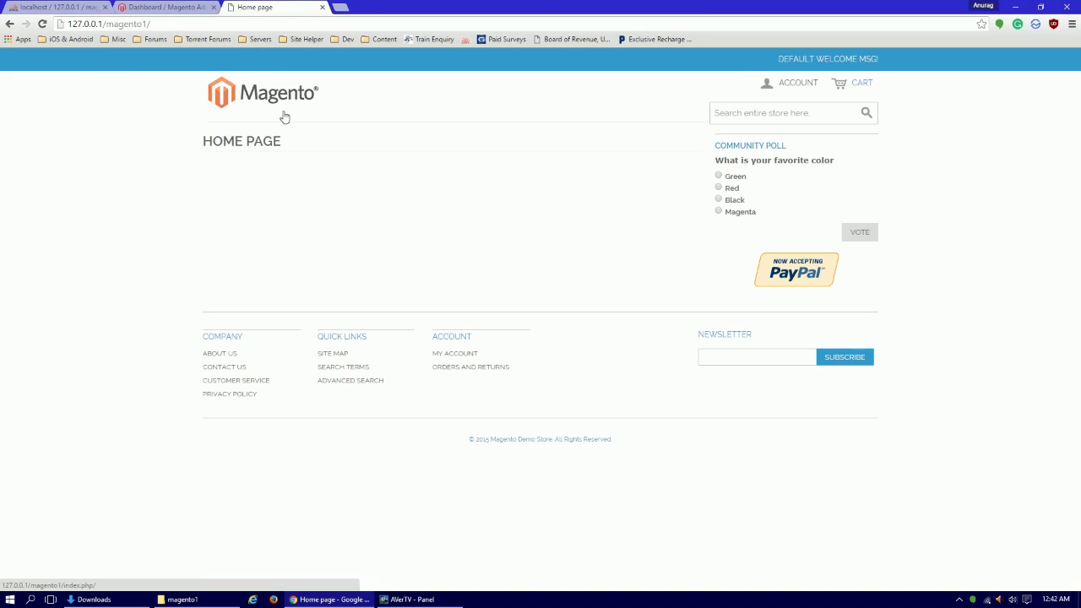
pyautogui.doubleClick(71, 23)
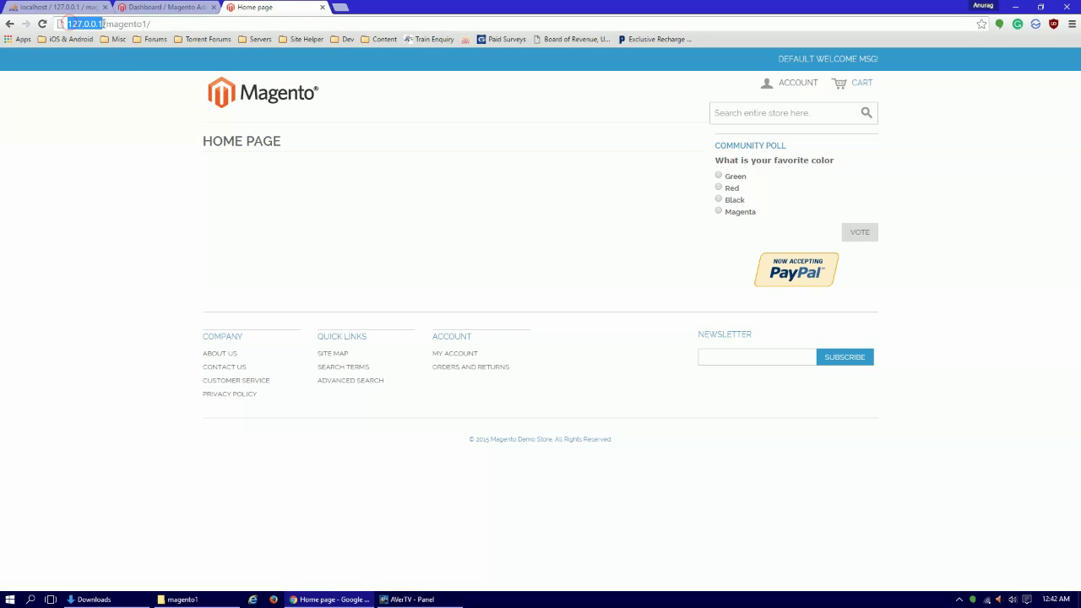
pyautogui.click(97, 88)
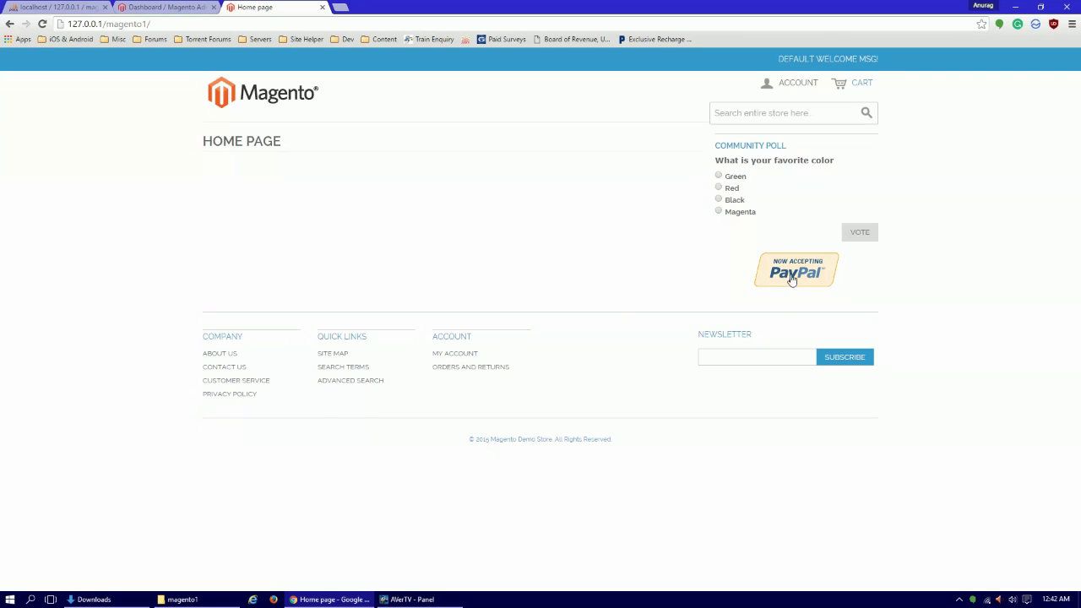
pyautogui.click(770, 109)
pyautogui.click(566, 124)
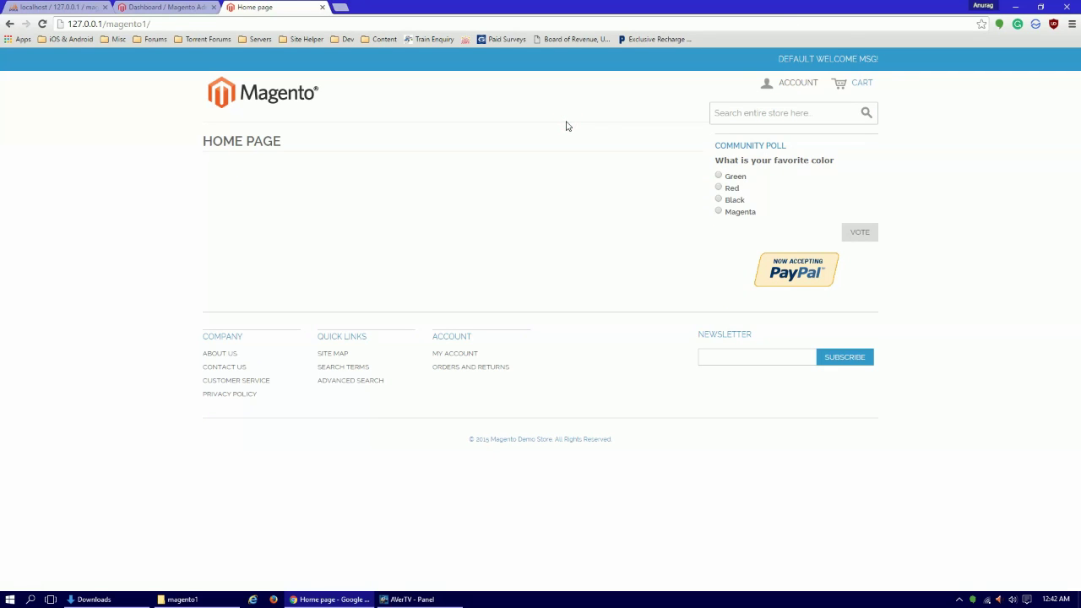
# Open System > Configuration in the admin tab, then return to the storefront tab.
pyautogui.click(182, 7)
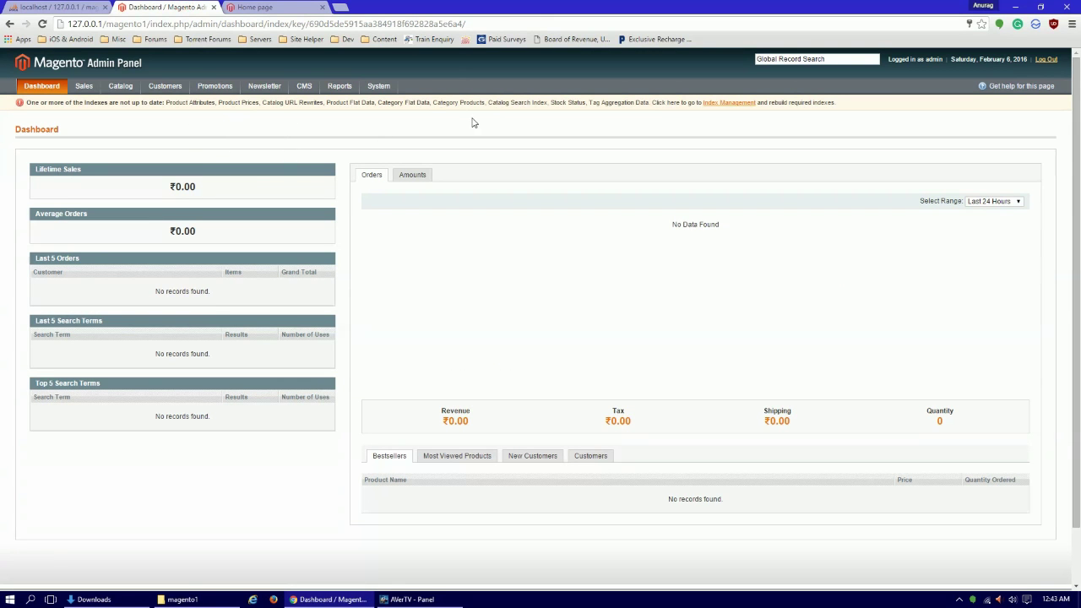
pyautogui.scroll(-2, 468, 234)
pyautogui.scroll(2, 480, 259)
pyautogui.moveTo(376, 93)
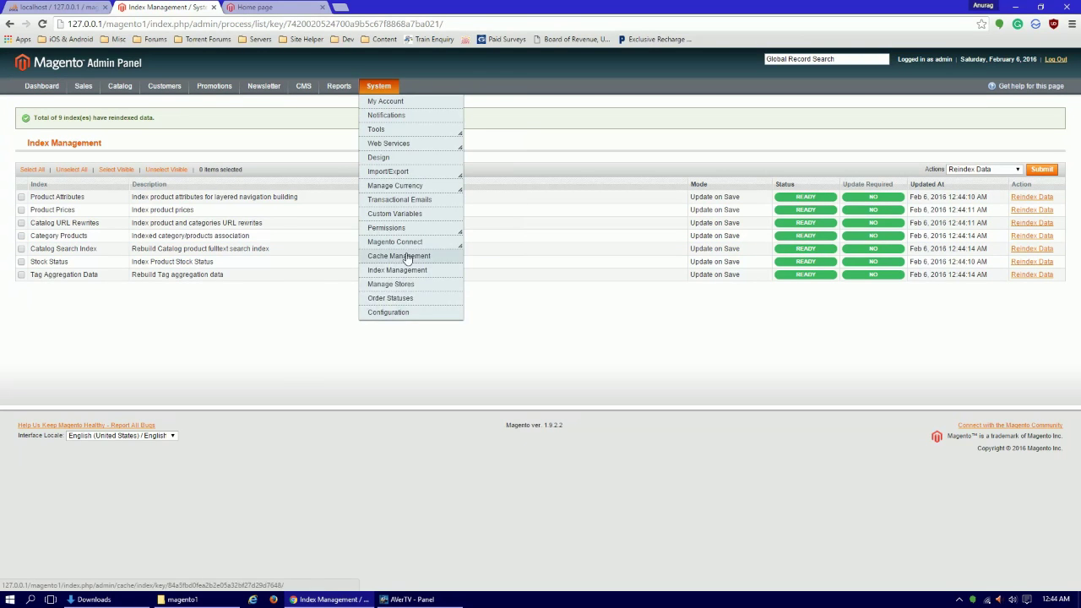
pyautogui.click(413, 314)
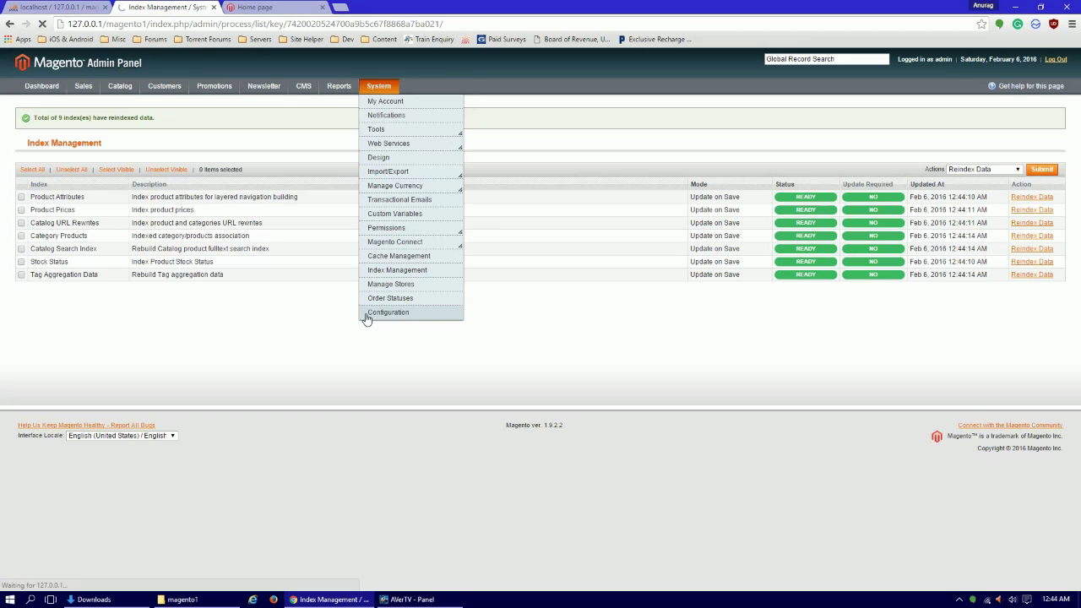
pyautogui.hotkey('ctrl', 'Tab')
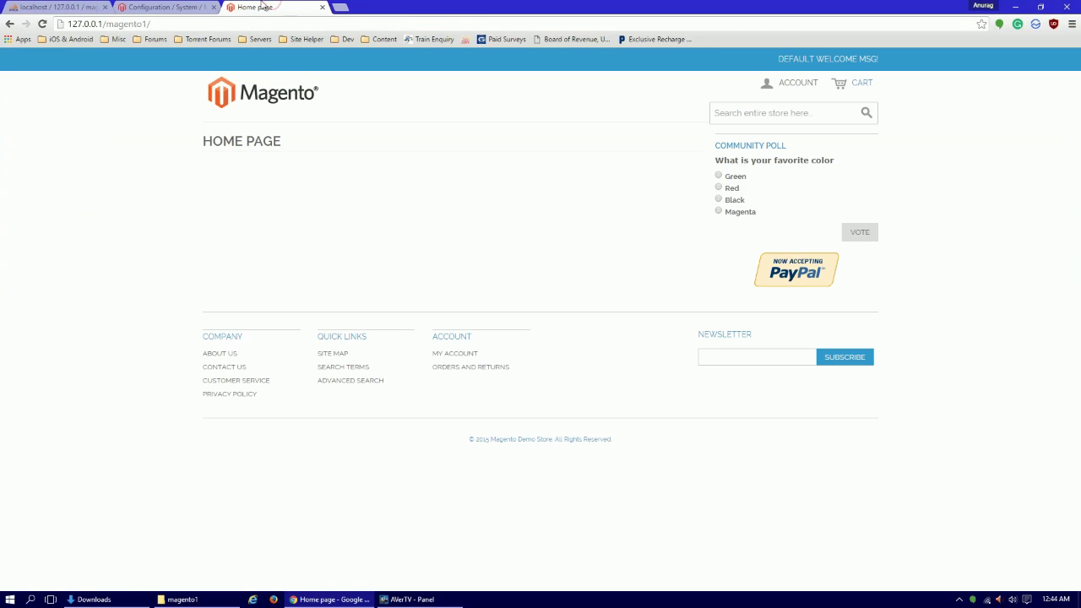
# Switch the admin tab from System Configuration back to the Dashboard.
pyautogui.hotkey('ctrl', 'shift', 'Tab')
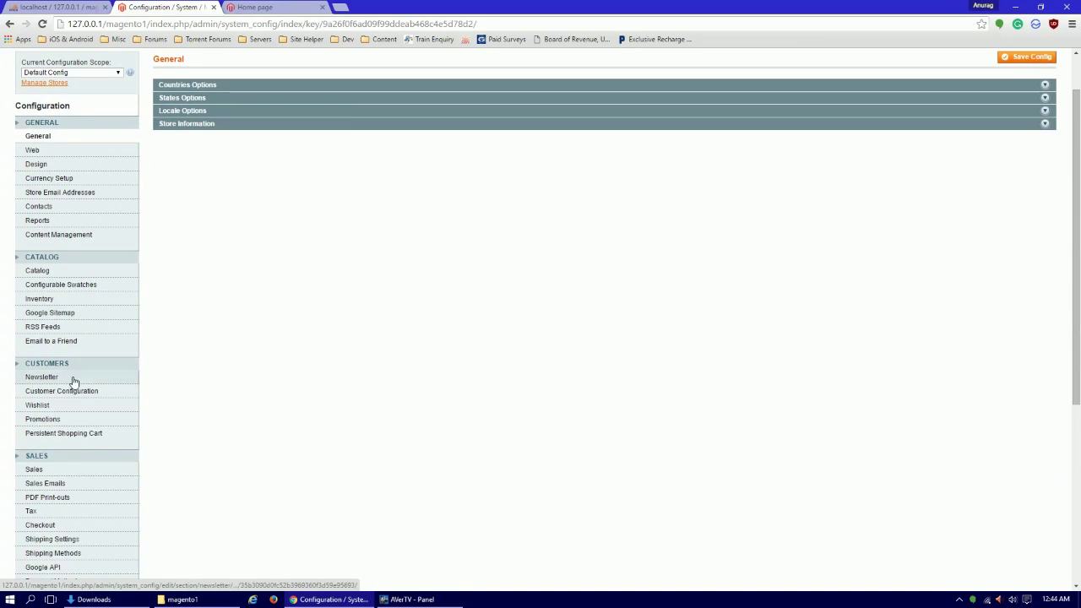
pyautogui.scroll(-3, 72, 385)
pyautogui.scroll(3, 70, 401)
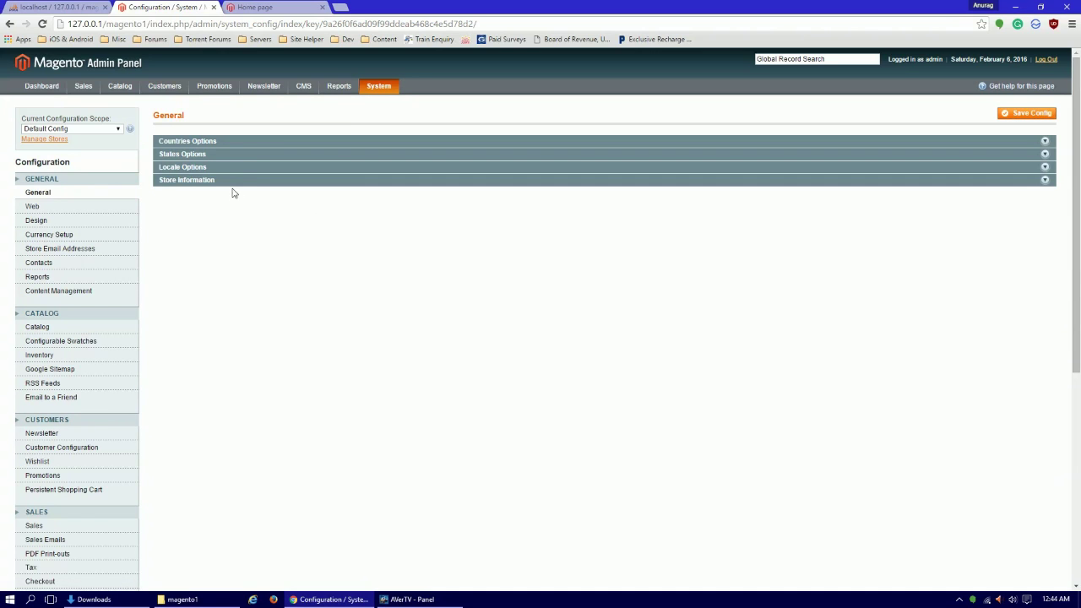
pyautogui.moveTo(352, 96)
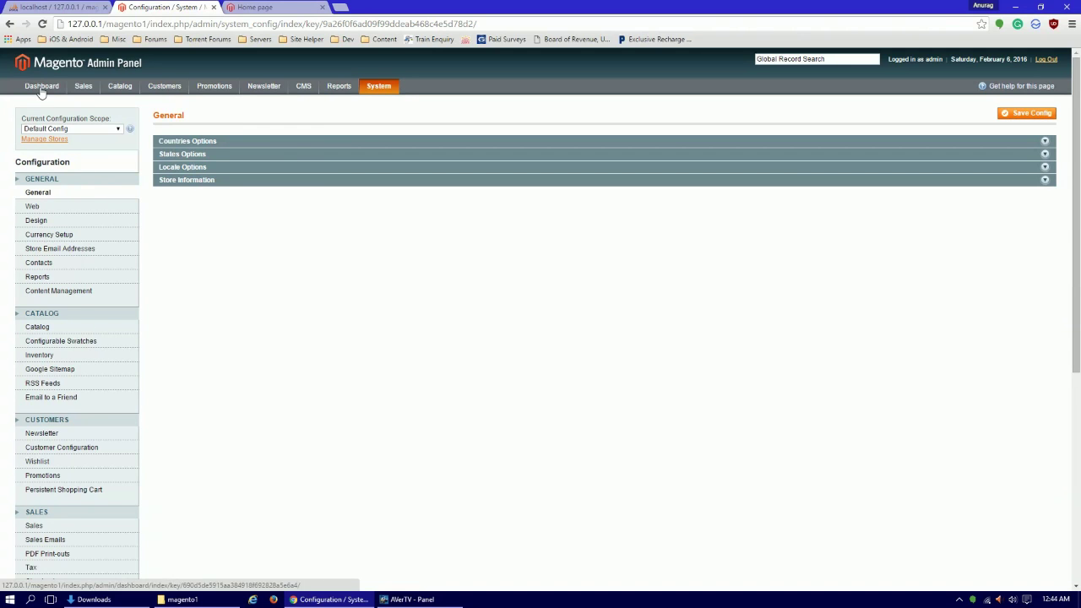
pyautogui.moveTo(197, 117)
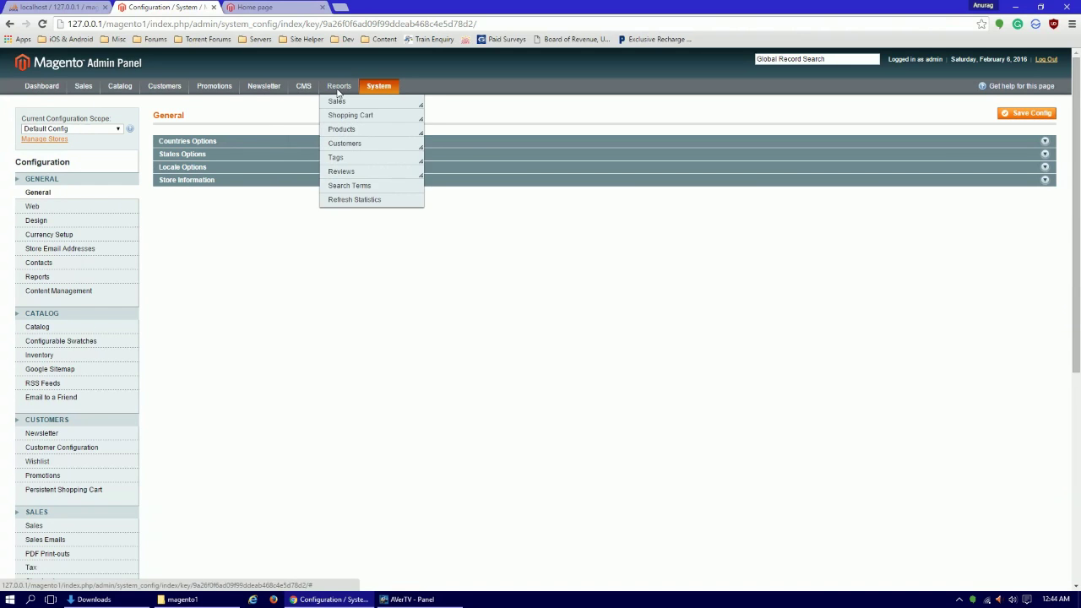
pyautogui.moveTo(247, 93)
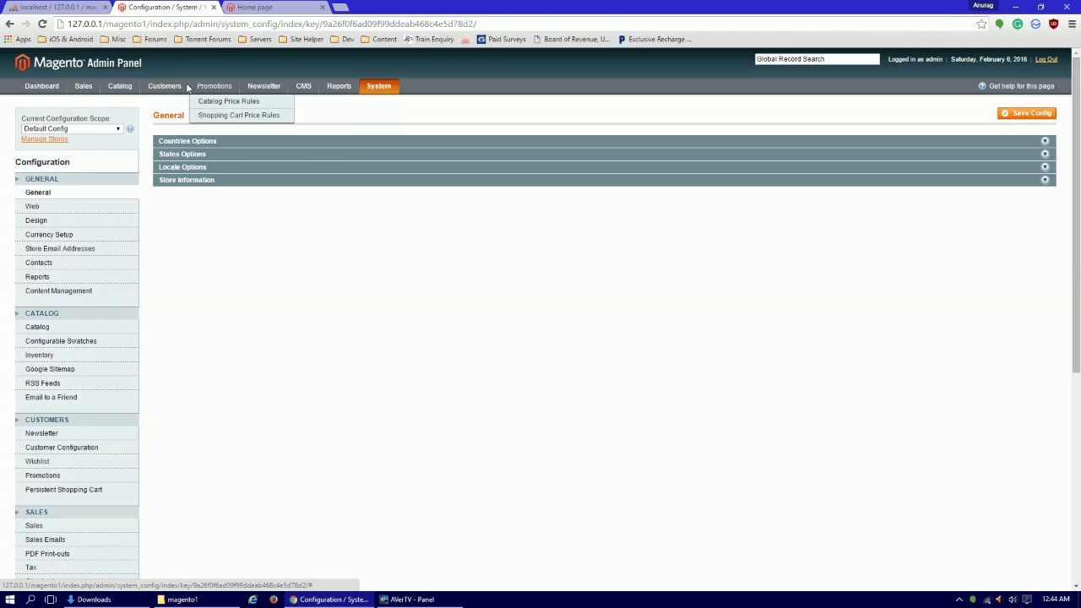
pyautogui.moveTo(167, 89)
pyautogui.moveTo(86, 93)
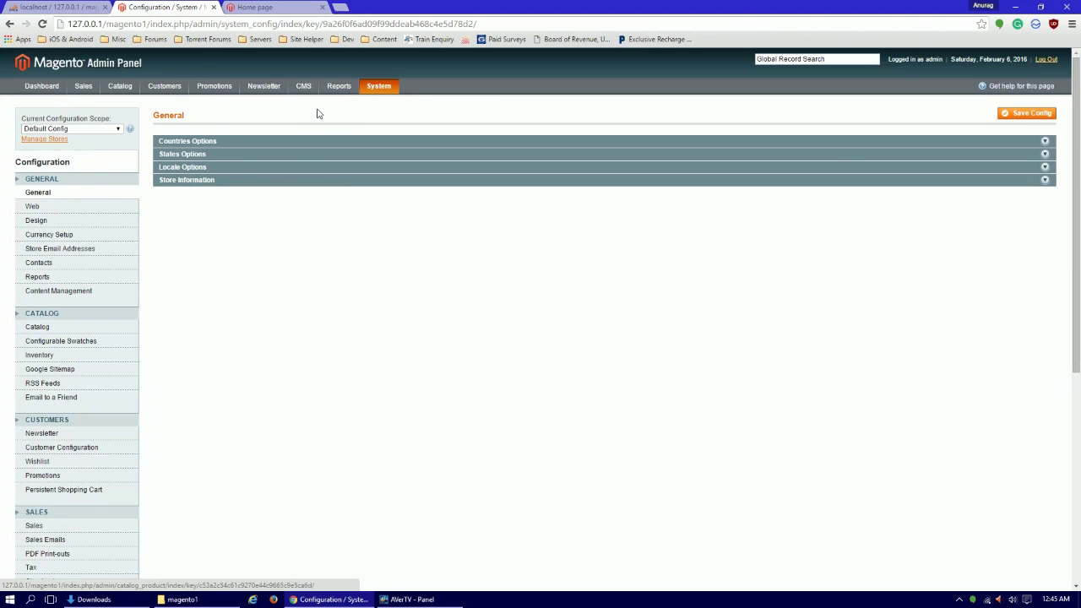
pyautogui.click(42, 85)
pyautogui.click(258, 7)
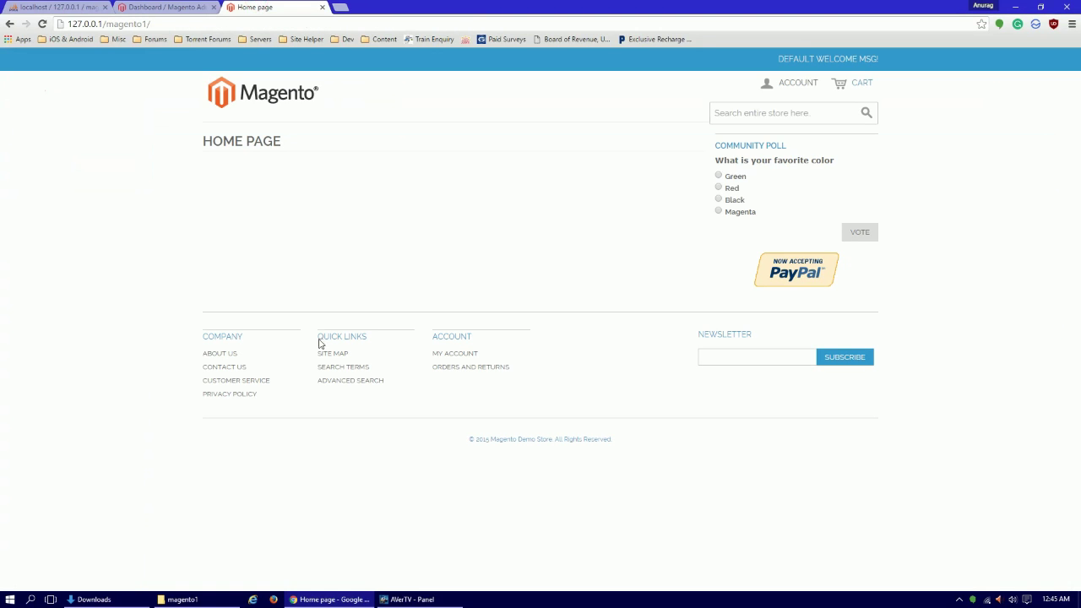
pyautogui.click(147, 6)
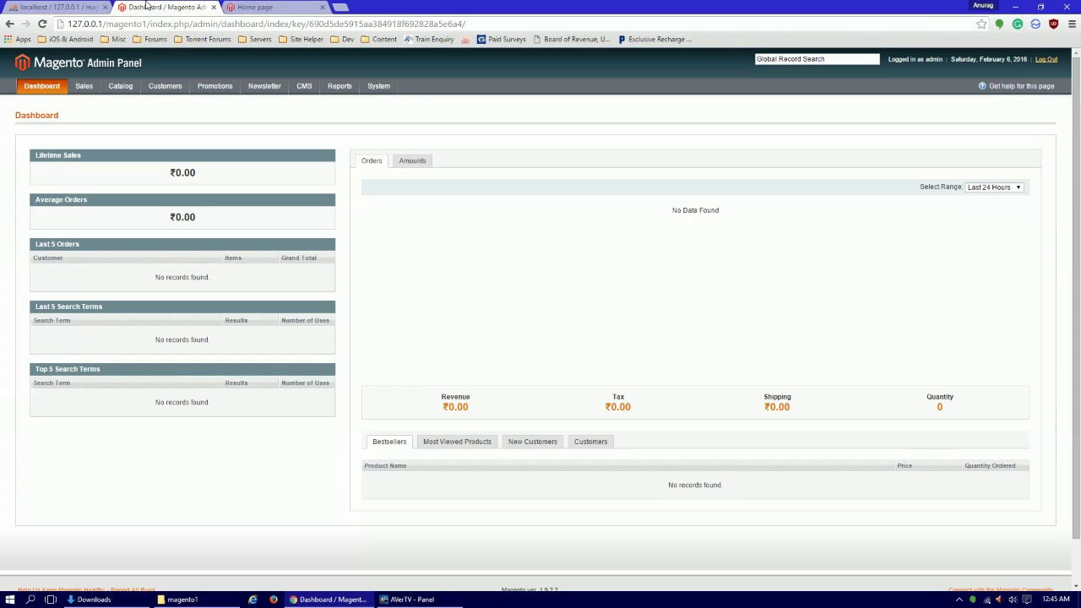